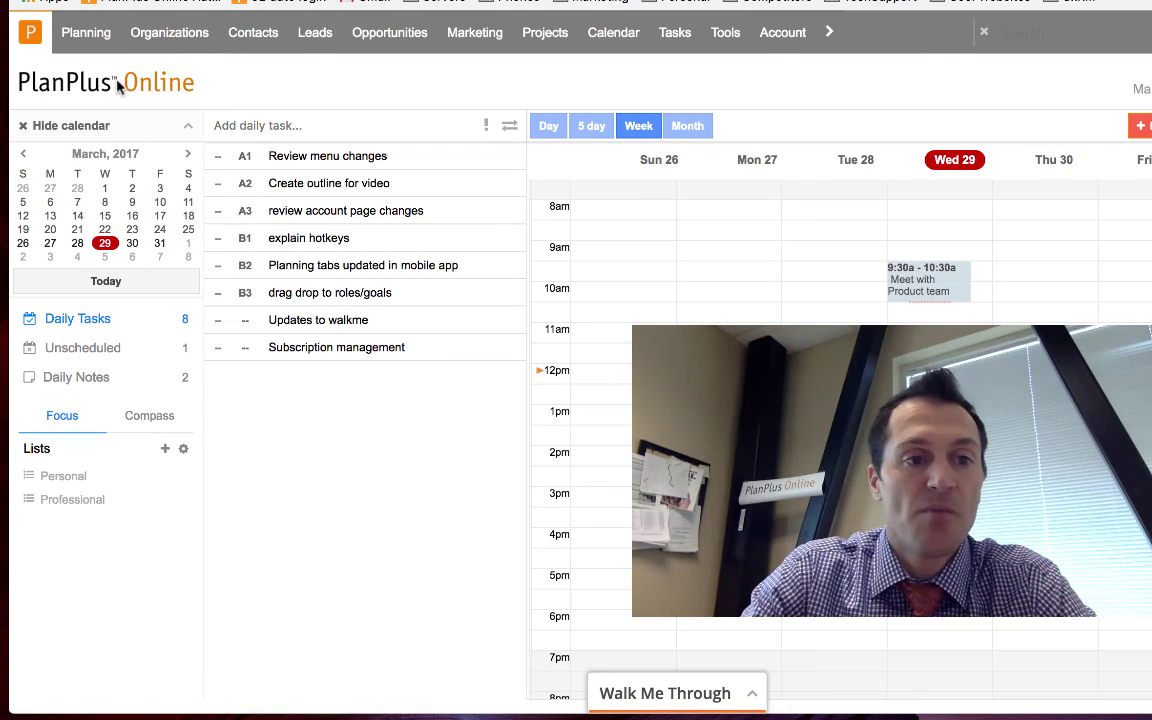
# - Search the account by typing the contact's first letters and select the matching contact from the suggestions
pyautogui.moveTo(33, 42)
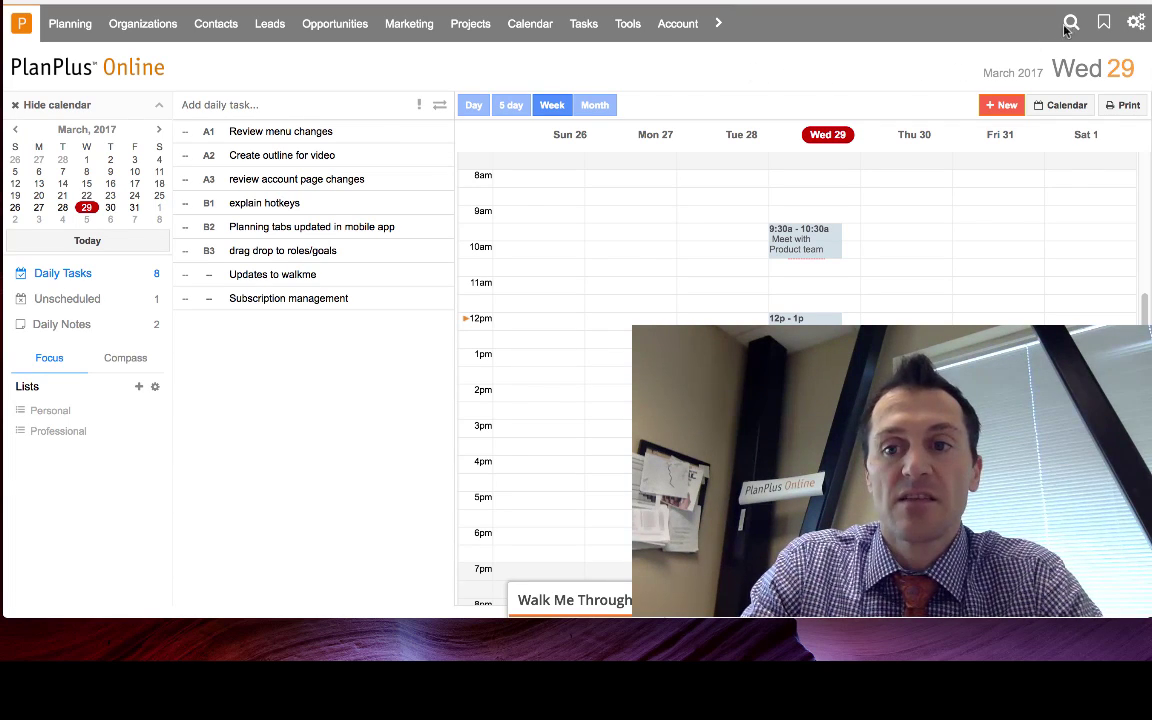
pyautogui.click(1070, 25)
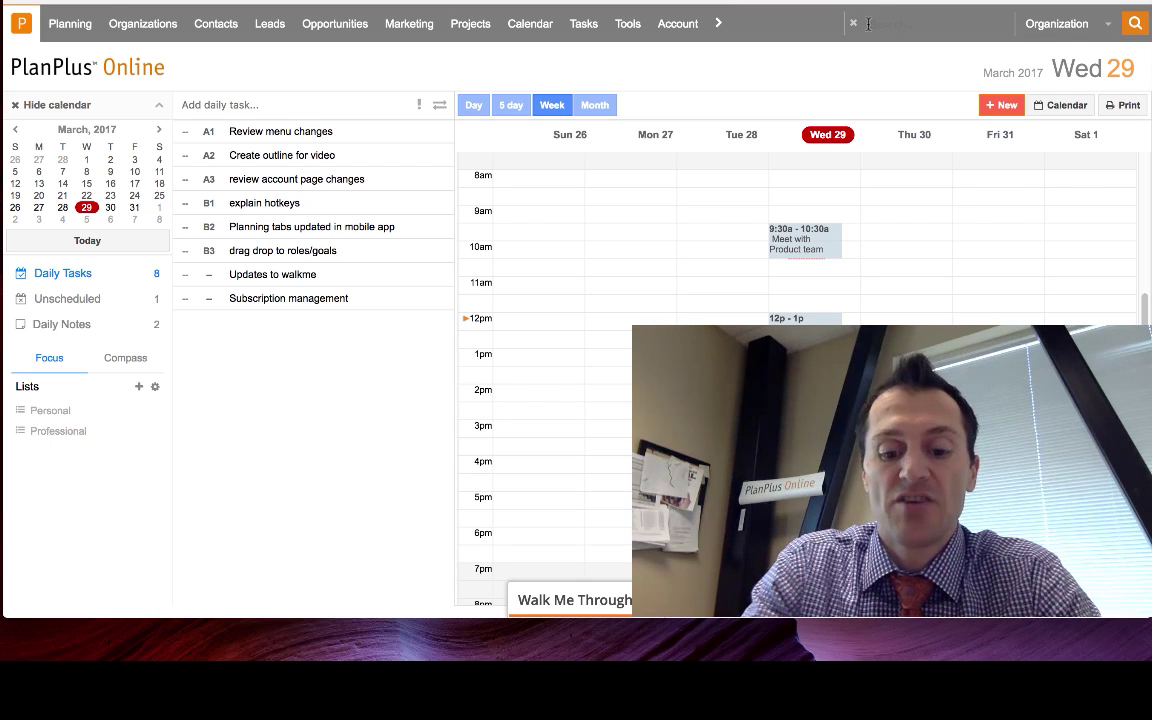
pyautogui.write('c')
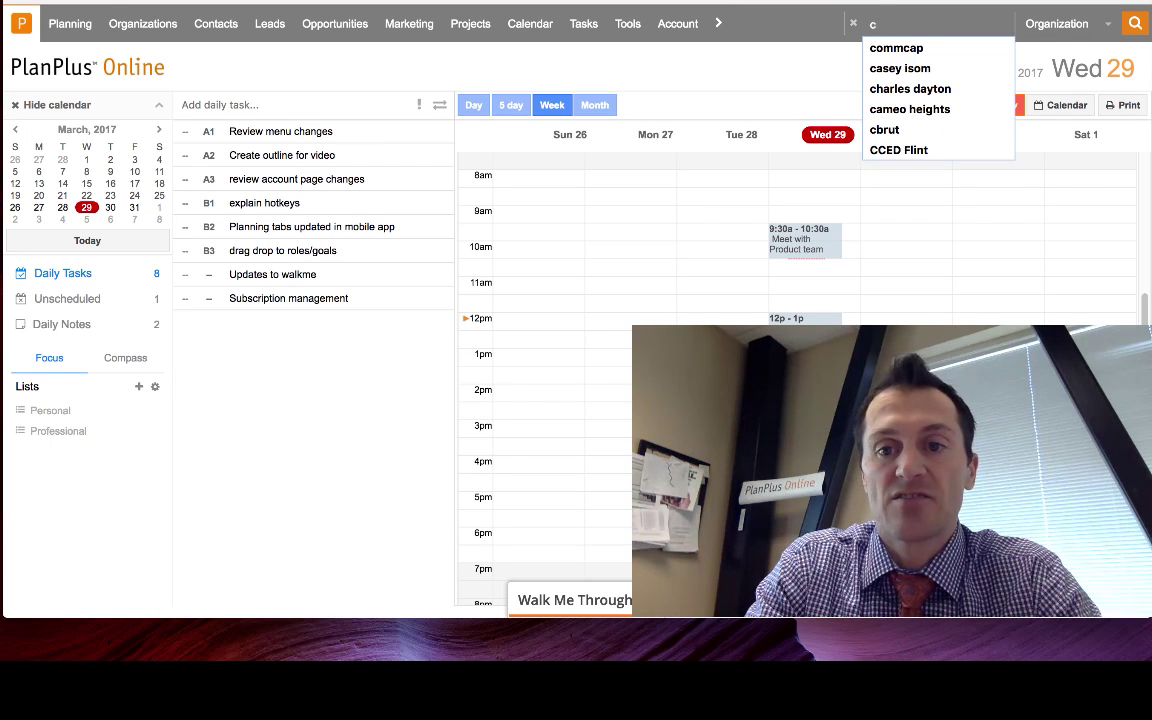
pyautogui.write('onn')
pyautogui.click(767, 74)
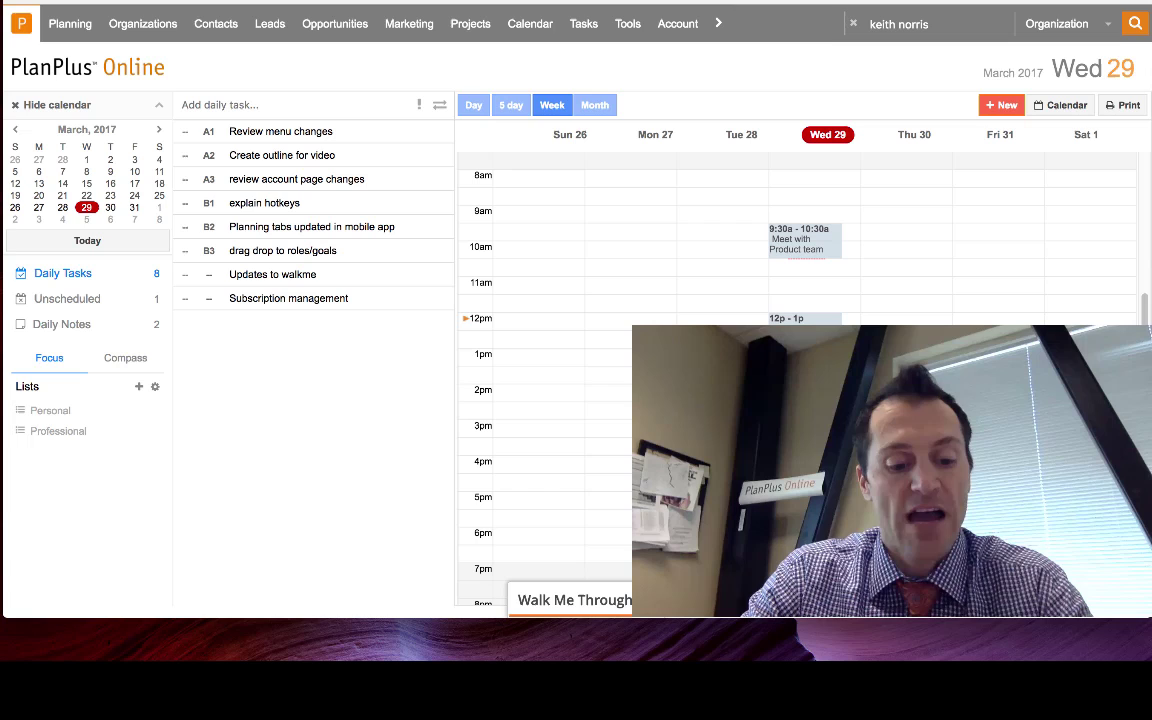
# - Add daily tasks 'Shift + Alt + T for daily task', 'A4: Create video', 'B1: upload video' and 'C1: edit video'
pyautogui.write('Shift')
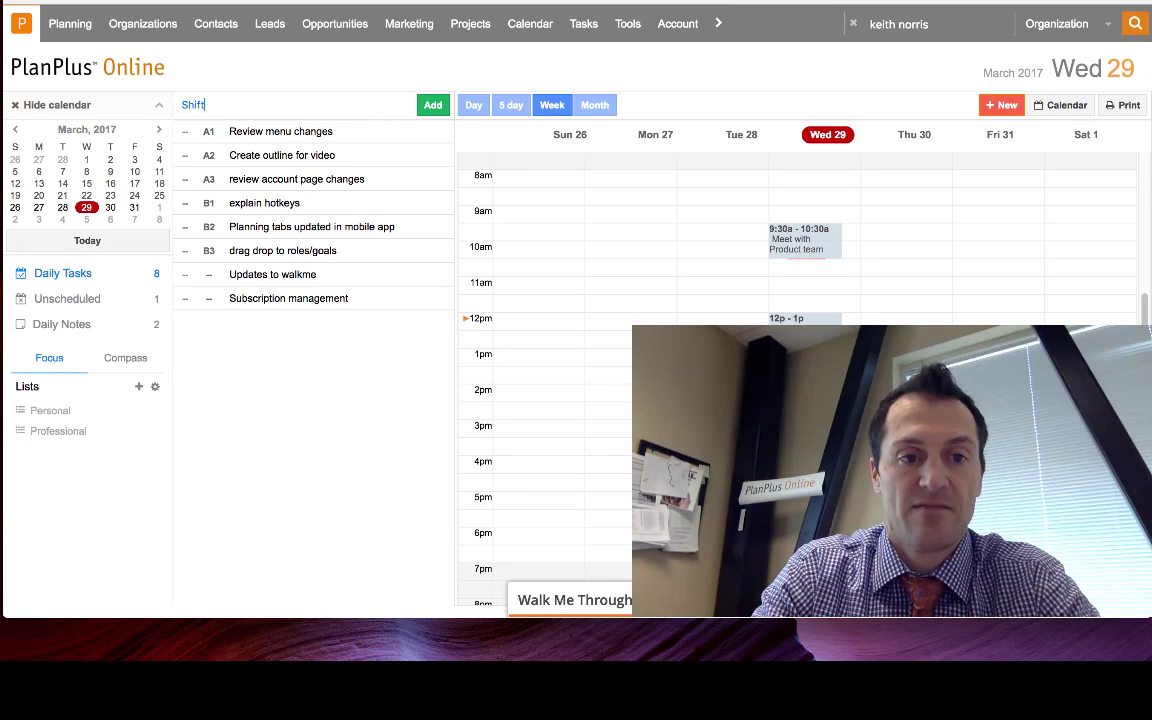
pyautogui.write(' + Alt + T for daily task')
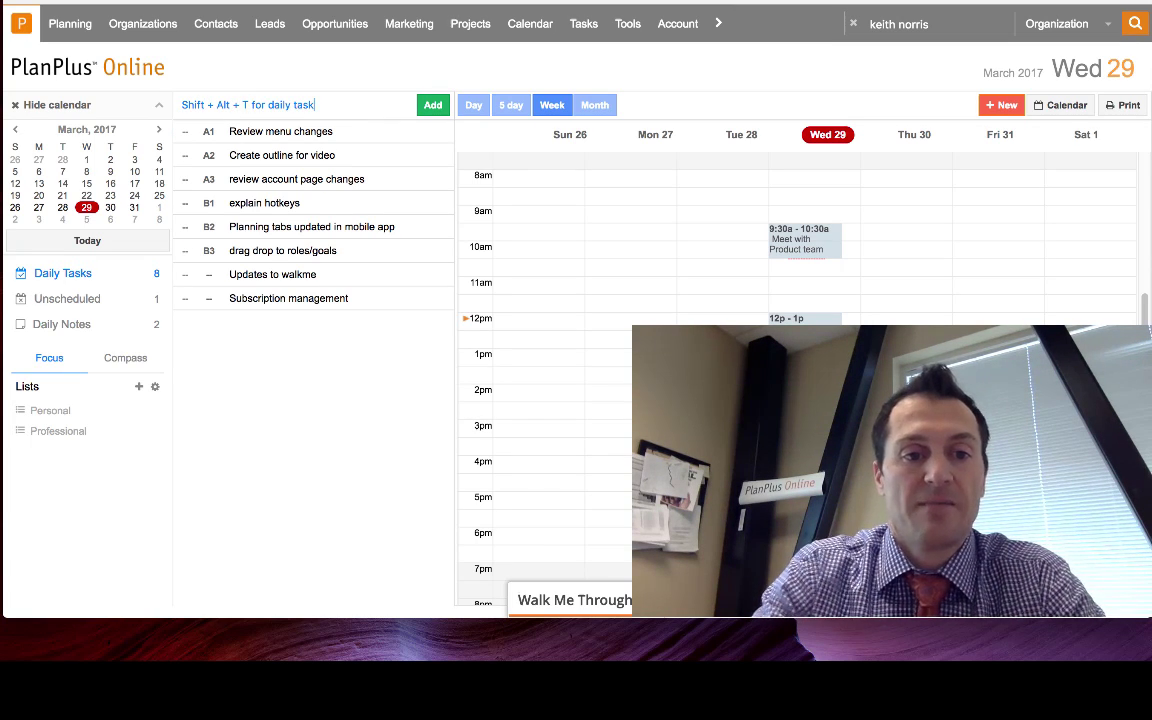
pyautogui.press('Return')
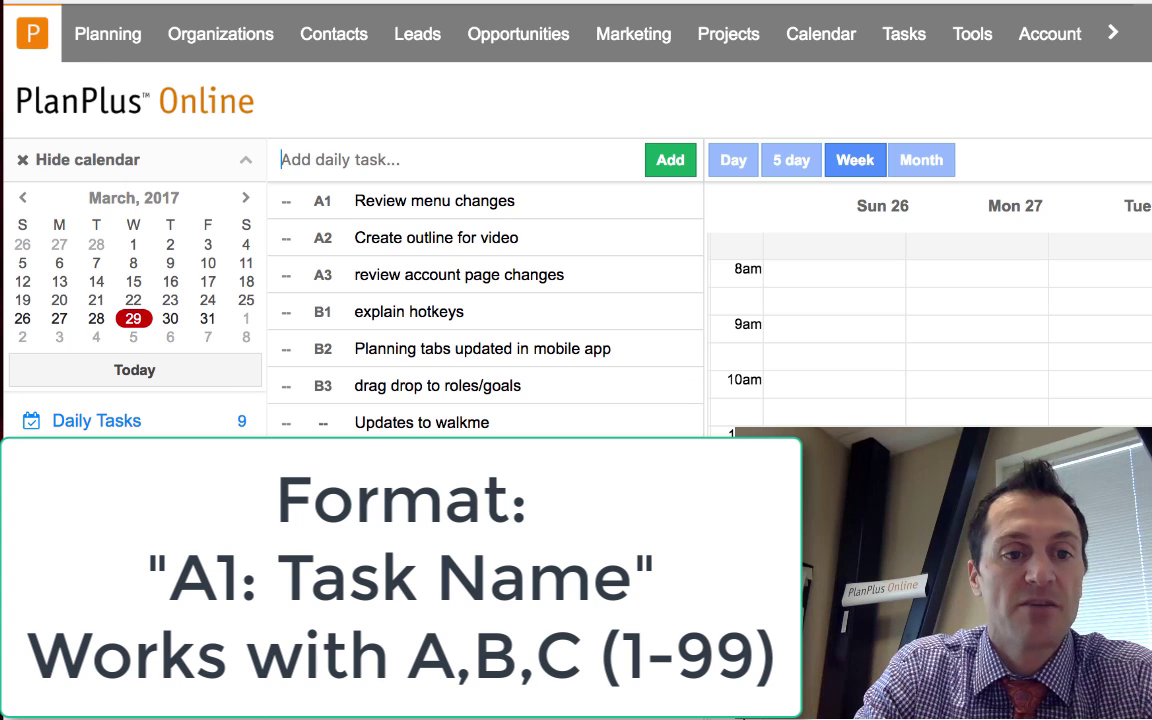
pyautogui.write('A4:')
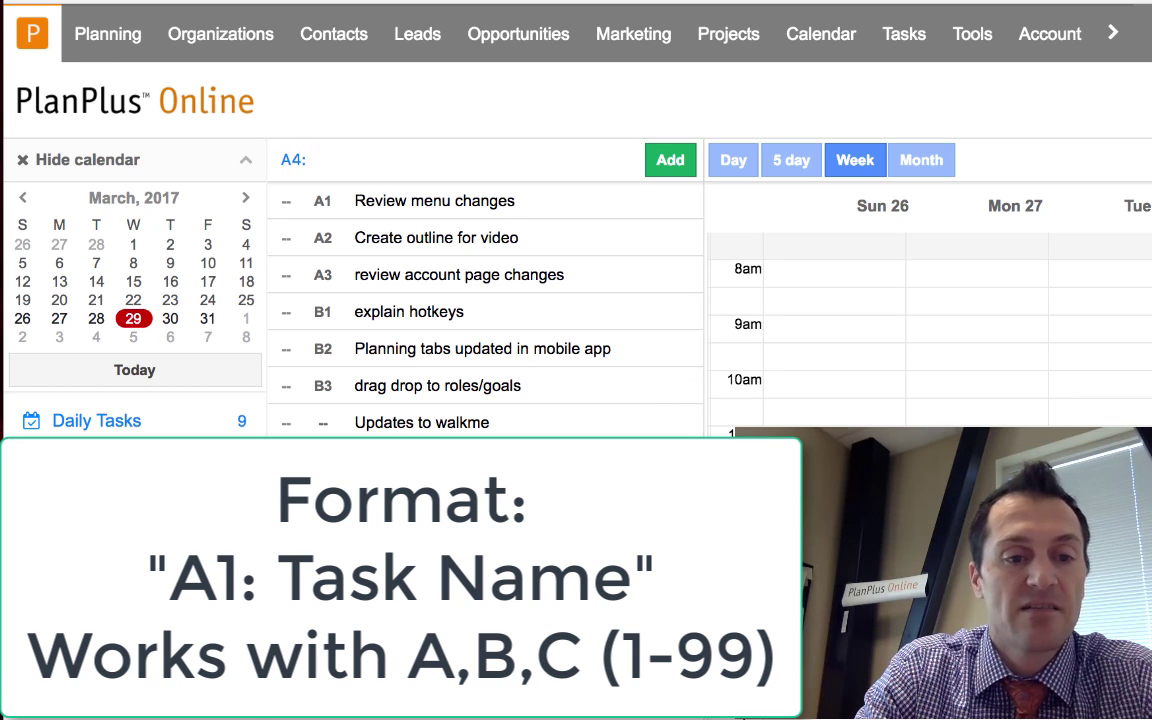
pyautogui.write(' Crea')
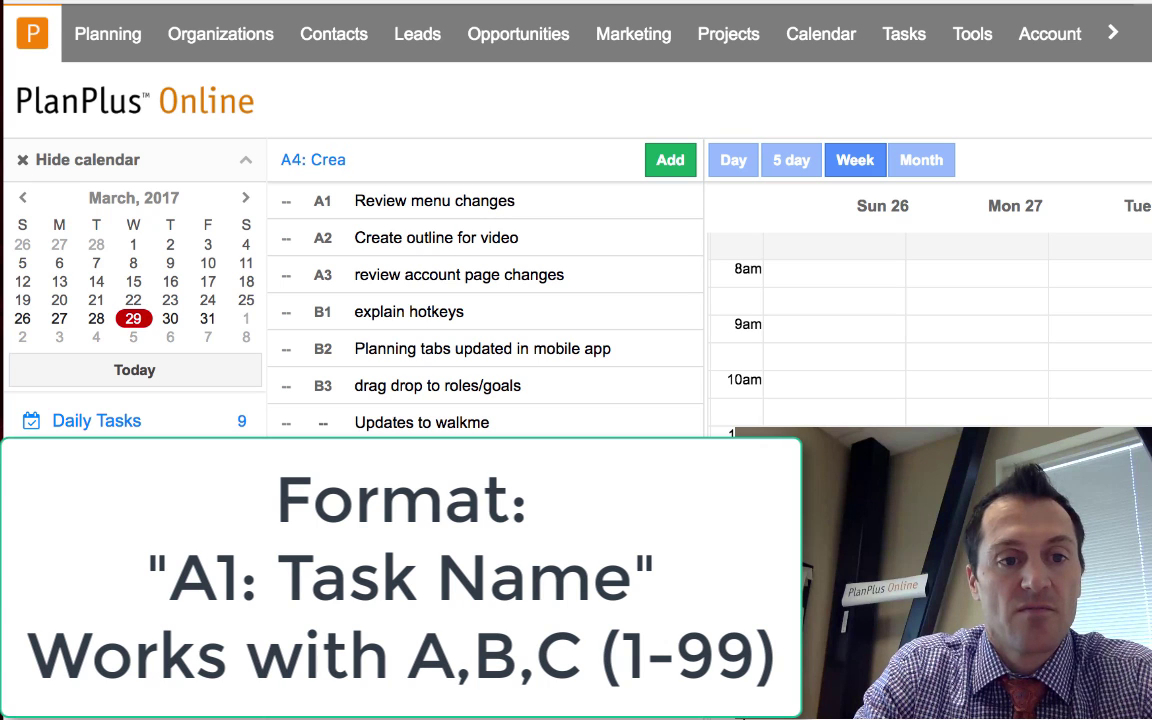
pyautogui.write('te video')
pyautogui.press('Return')
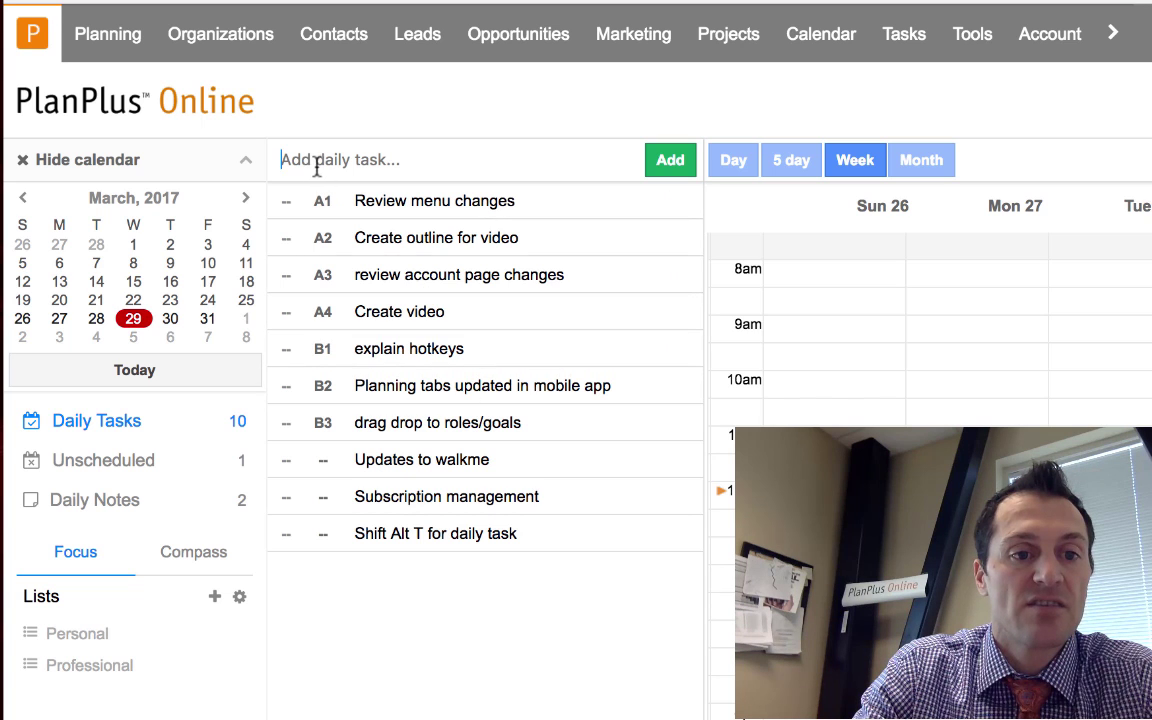
pyautogui.write('B')
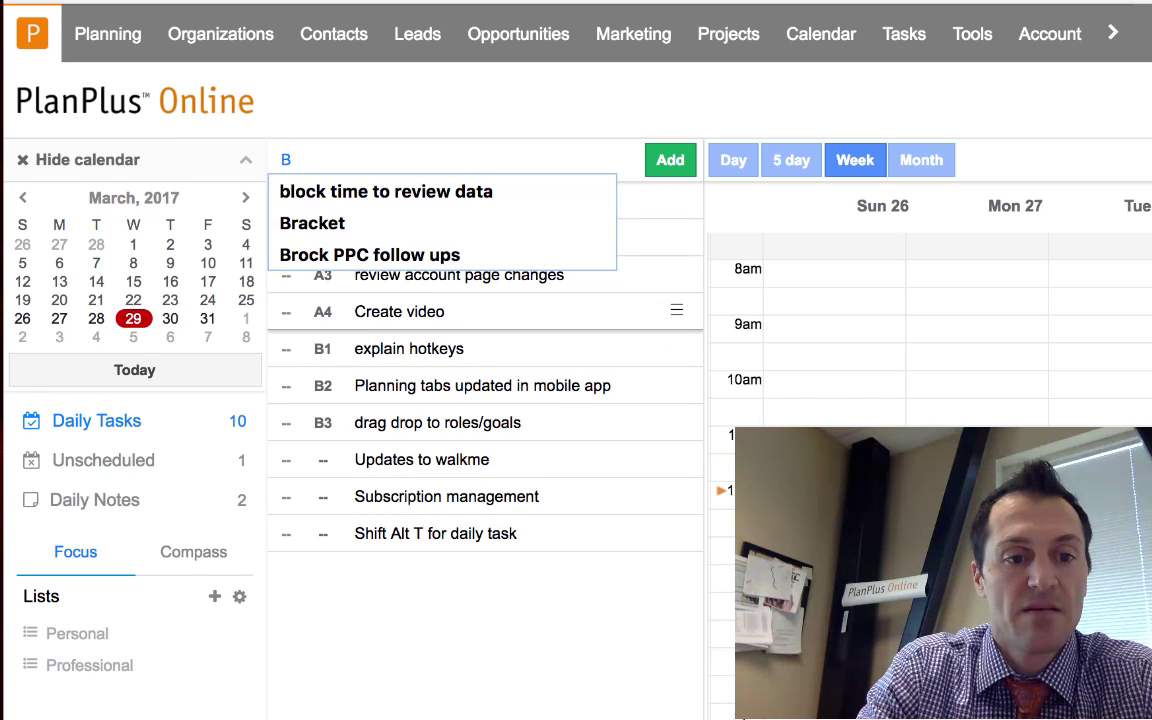
pyautogui.write('1: upload video')
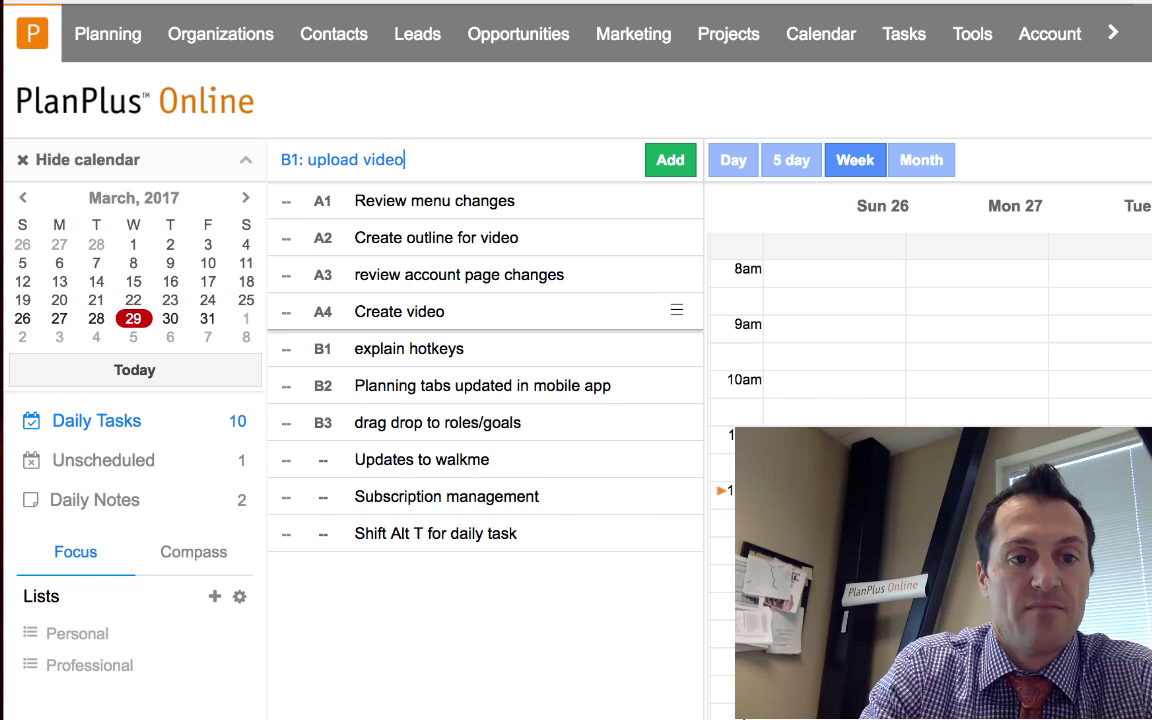
pyautogui.press('Return')
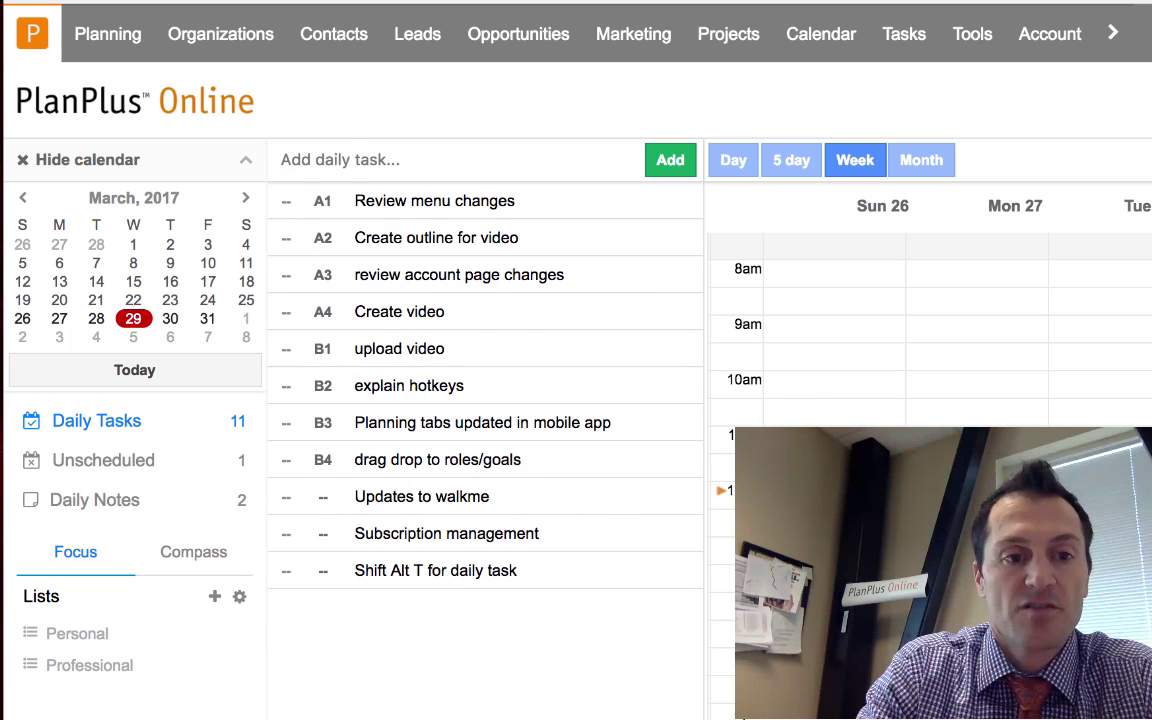
pyautogui.write('C')
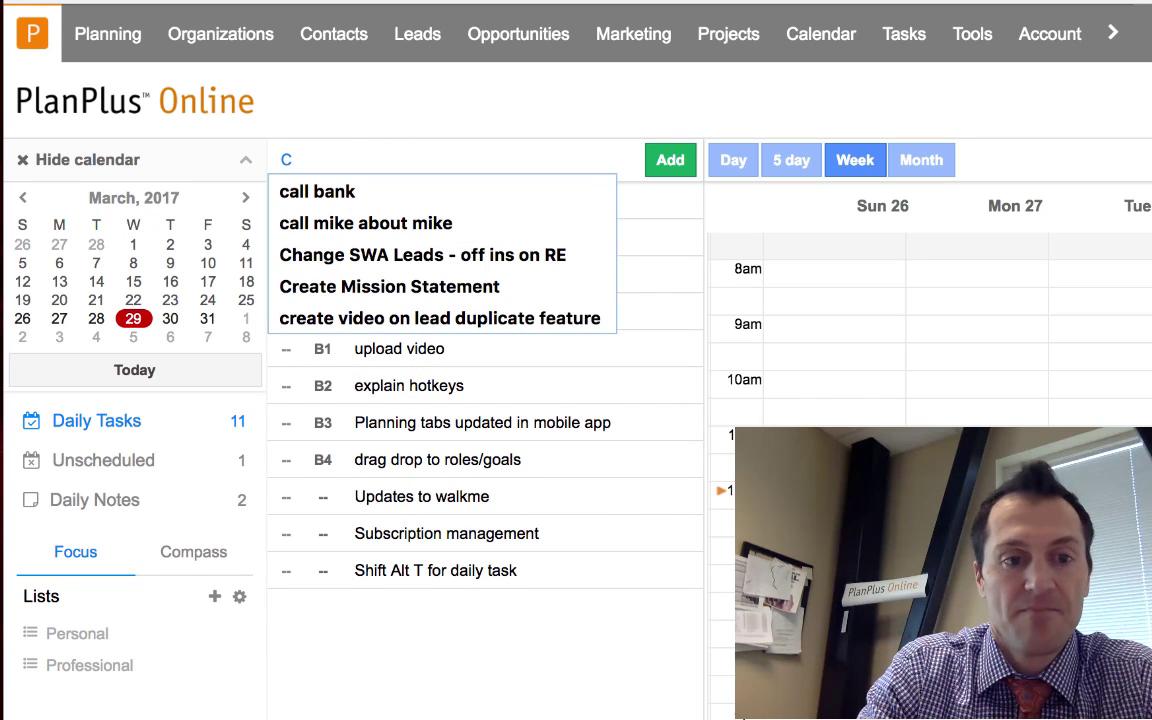
pyautogui.write('1: edit video')
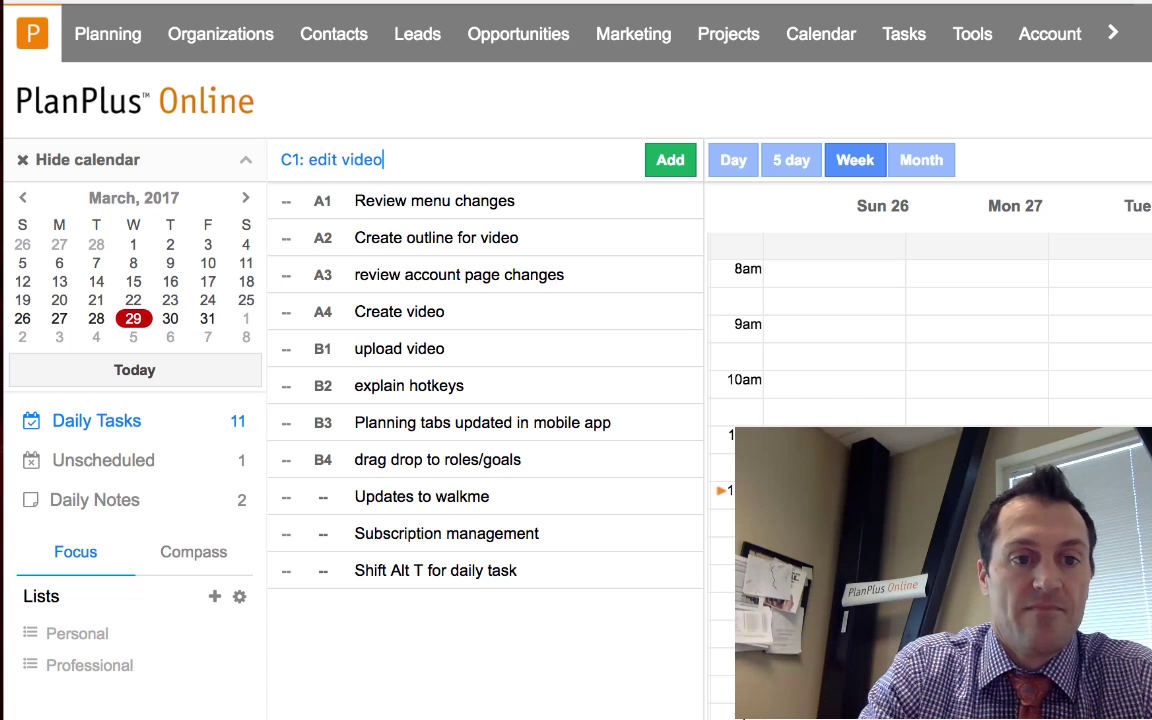
pyautogui.press('Return')
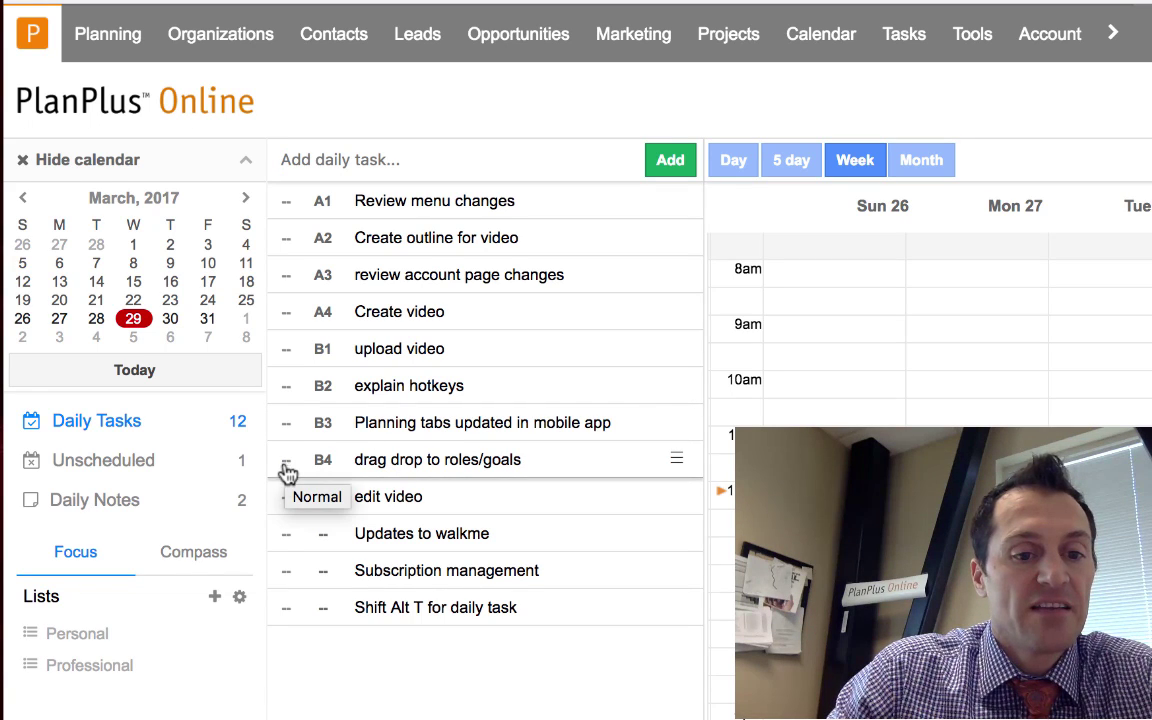
# - Mark the shortcut-reminder task and 'Create outline for video' as completed
pyautogui.click(285, 607)
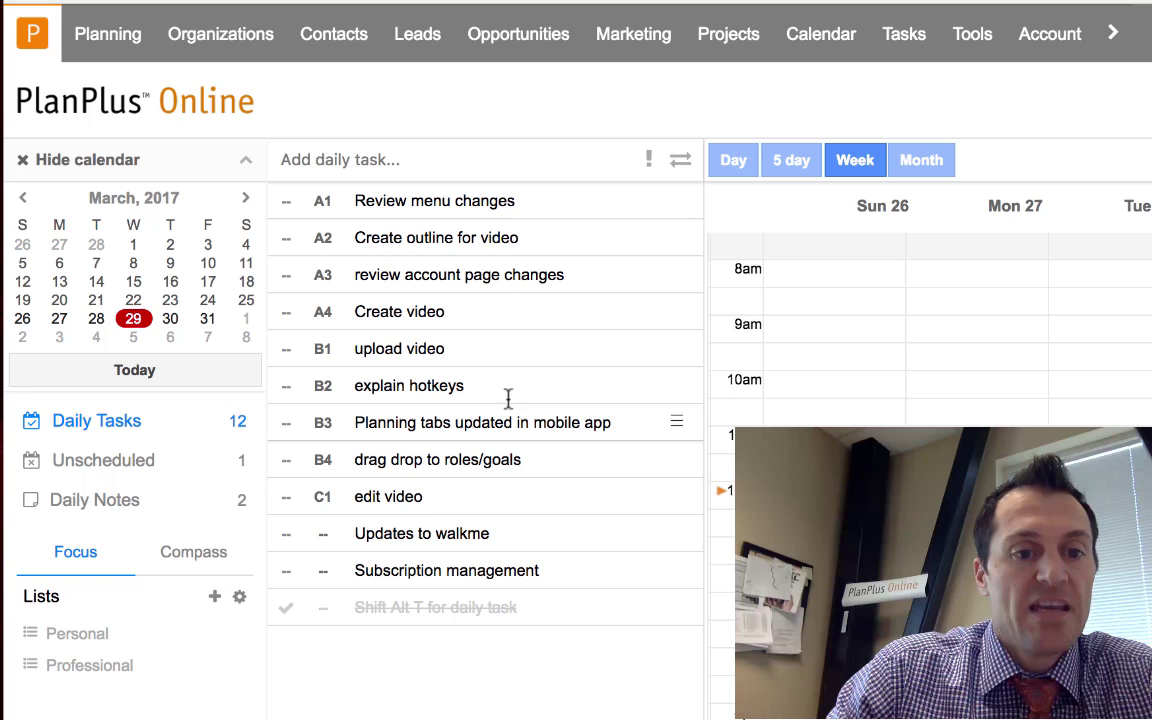
pyautogui.click(285, 239)
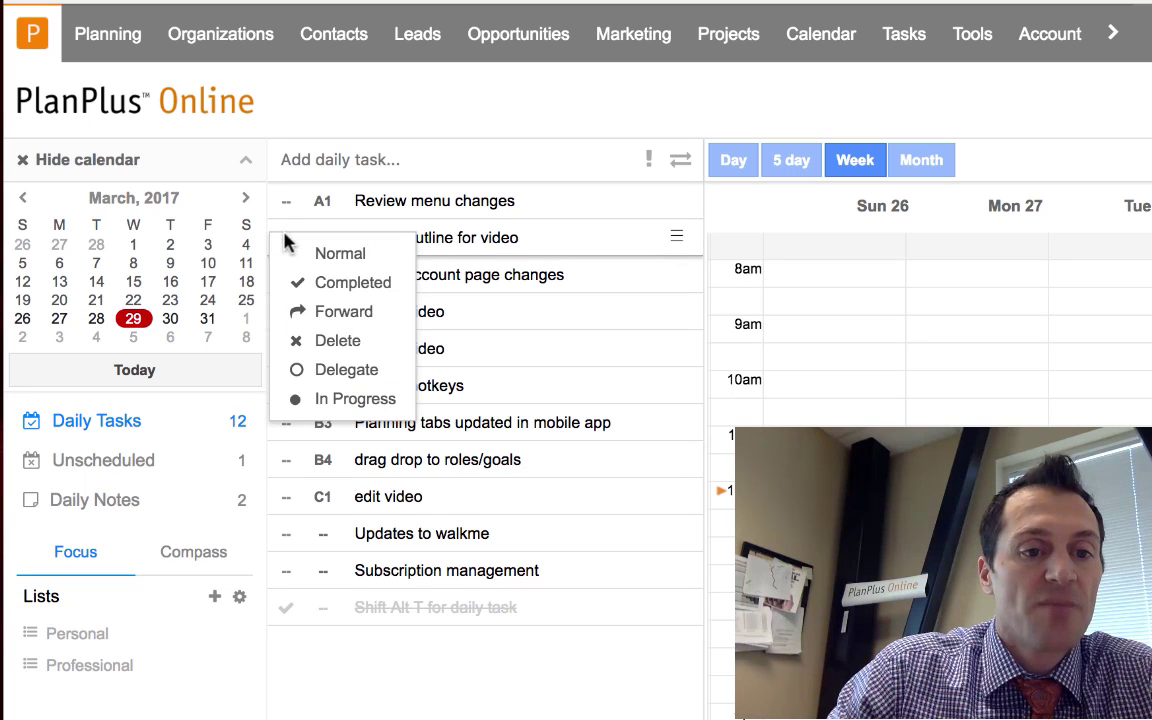
pyautogui.click(352, 284)
# - Toggle the month mini calendar and show the Compass roles list
pyautogui.click(84, 166)
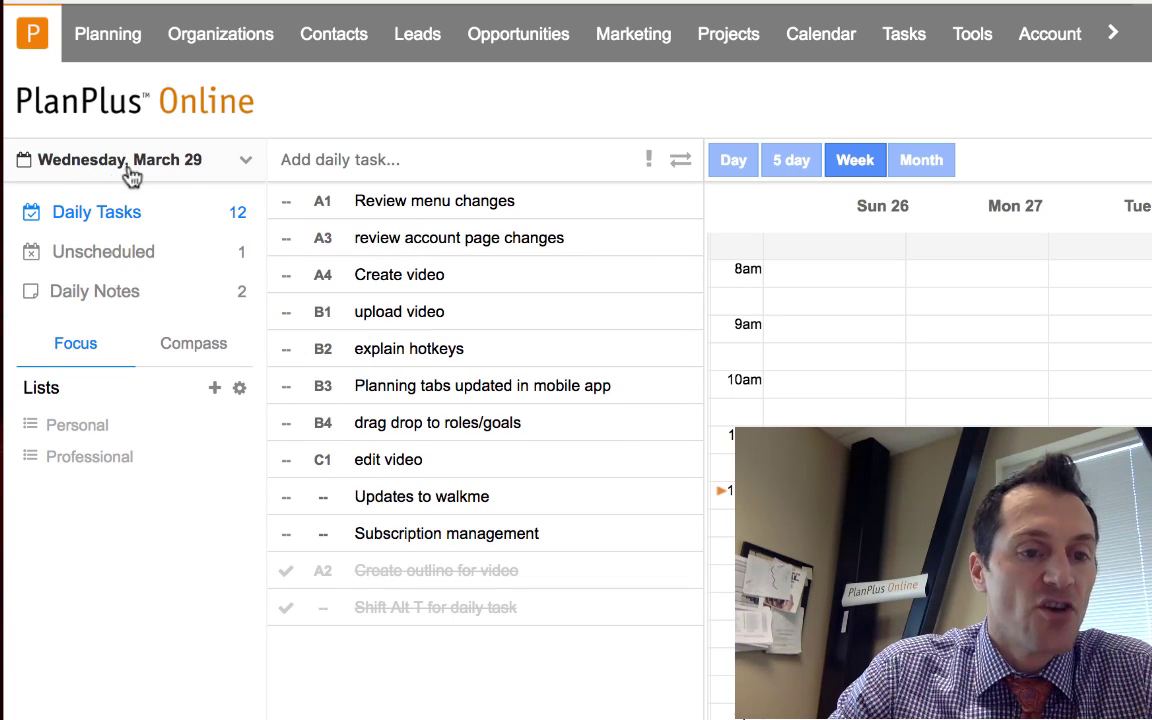
pyautogui.click(242, 163)
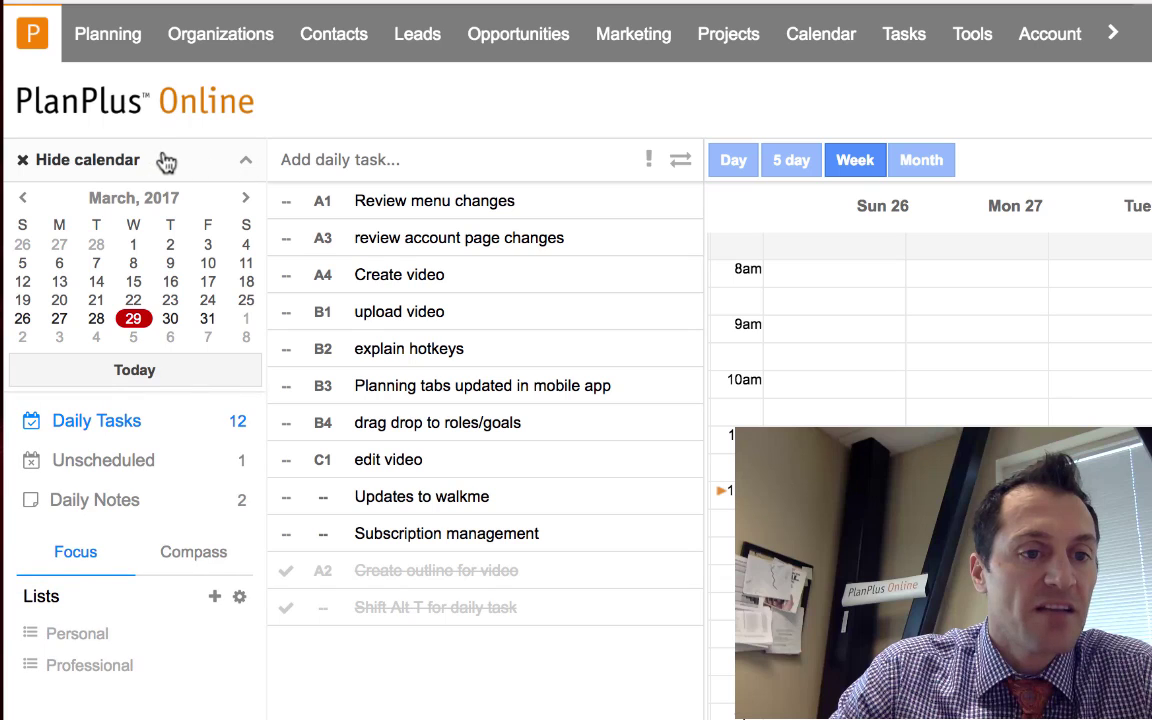
pyautogui.click(242, 163)
pyautogui.click(242, 163)
pyautogui.click(213, 562)
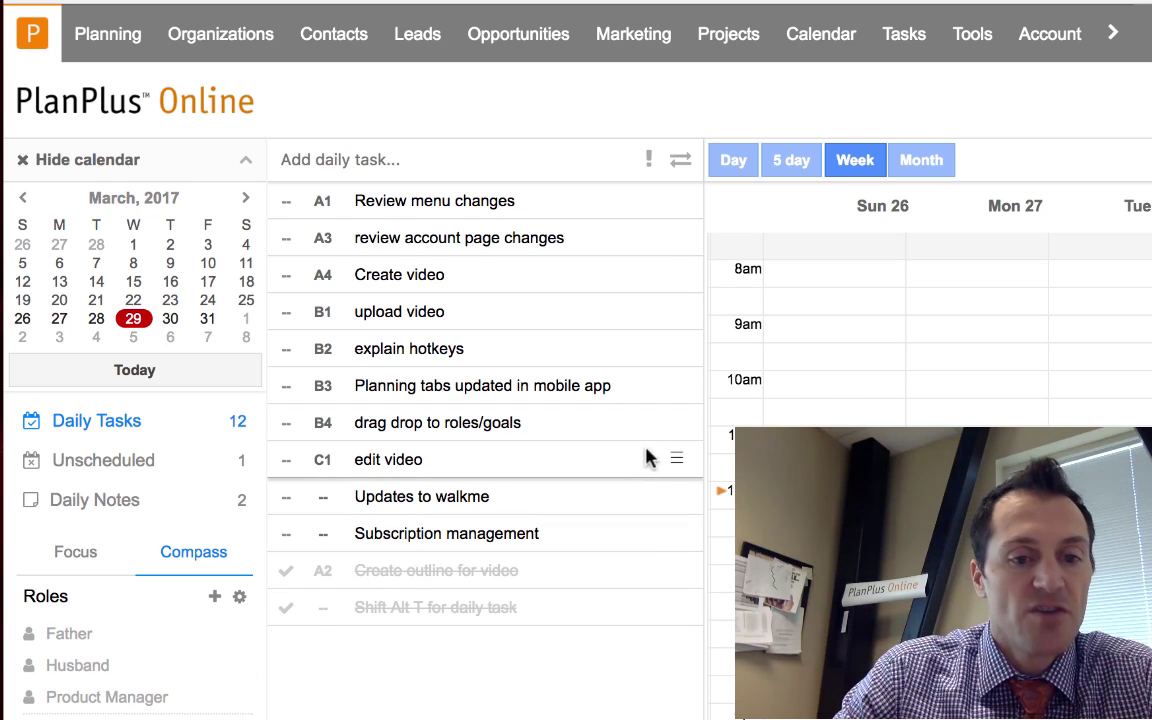
# - Tag three tasks, including B3 and 'explain hotkeys', with Product Manager and filter the list to that role
pyautogui.moveTo(680, 420); pyautogui.dragTo(80, 695)
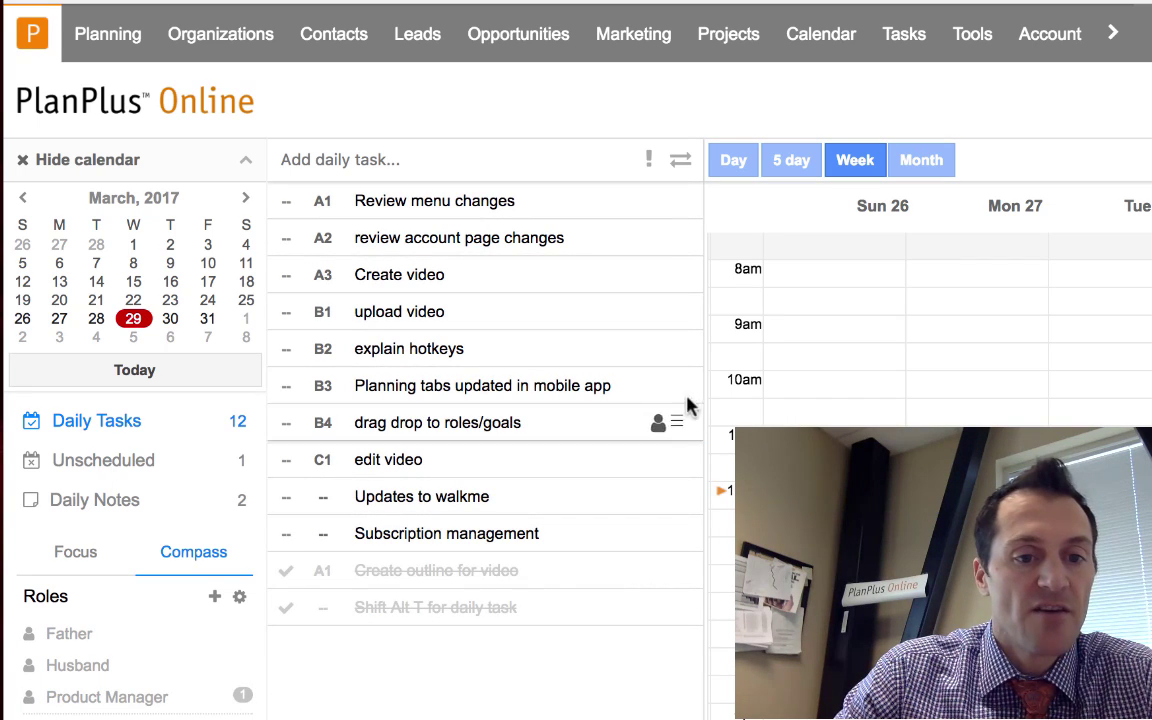
pyautogui.moveTo(626, 401); pyautogui.dragTo(134, 695)
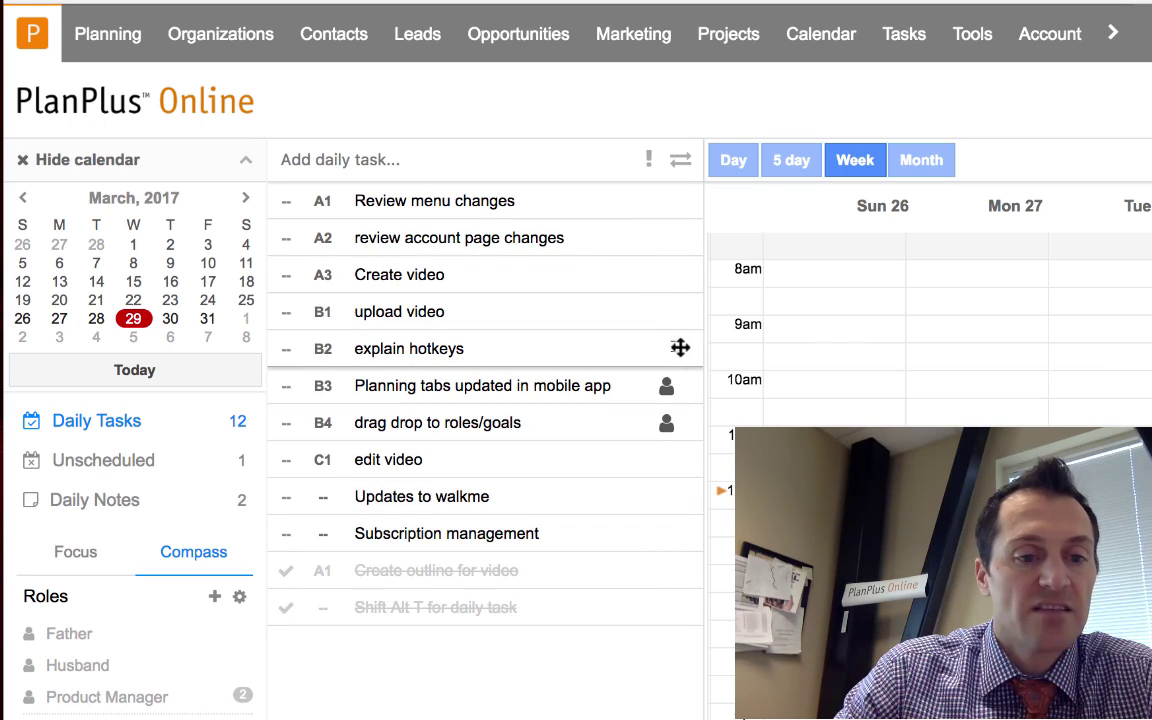
pyautogui.moveTo(674, 350); pyautogui.dragTo(134, 697)
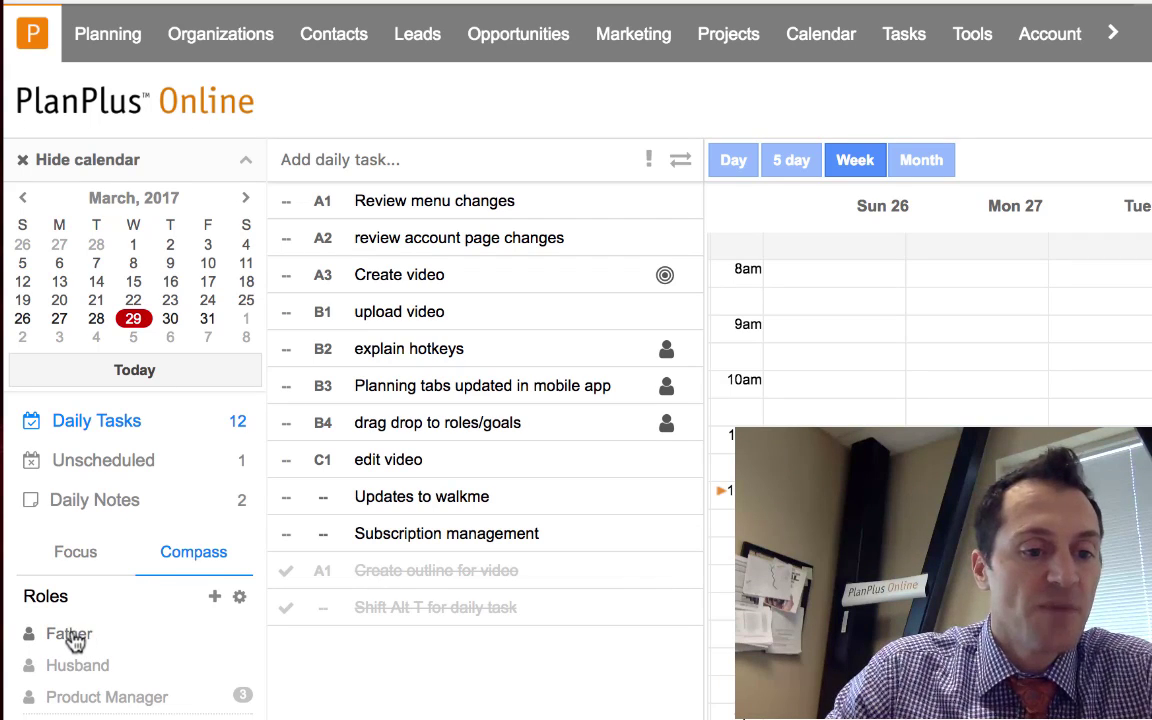
pyautogui.click(72, 699)
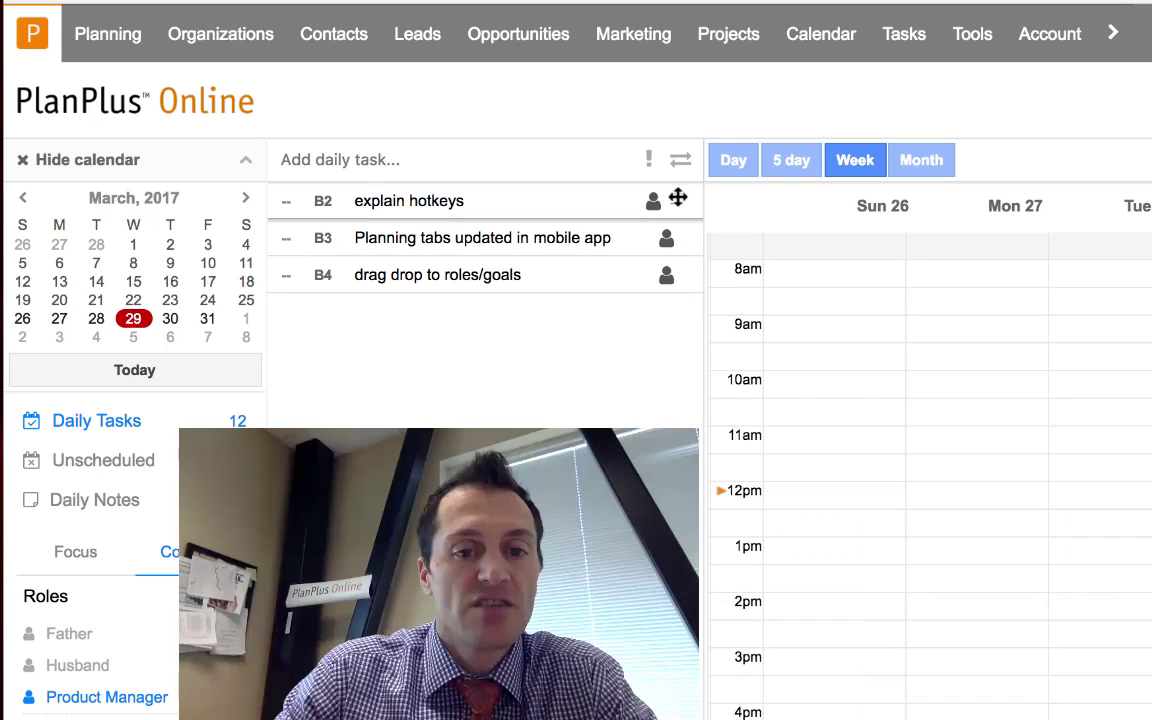
# - Schedule 'explain hotkeys' on Monday 27 at 10:30, view Daily Notes, then return to Daily Tasks
pyautogui.moveTo(677, 198); pyautogui.dragTo(980, 427)
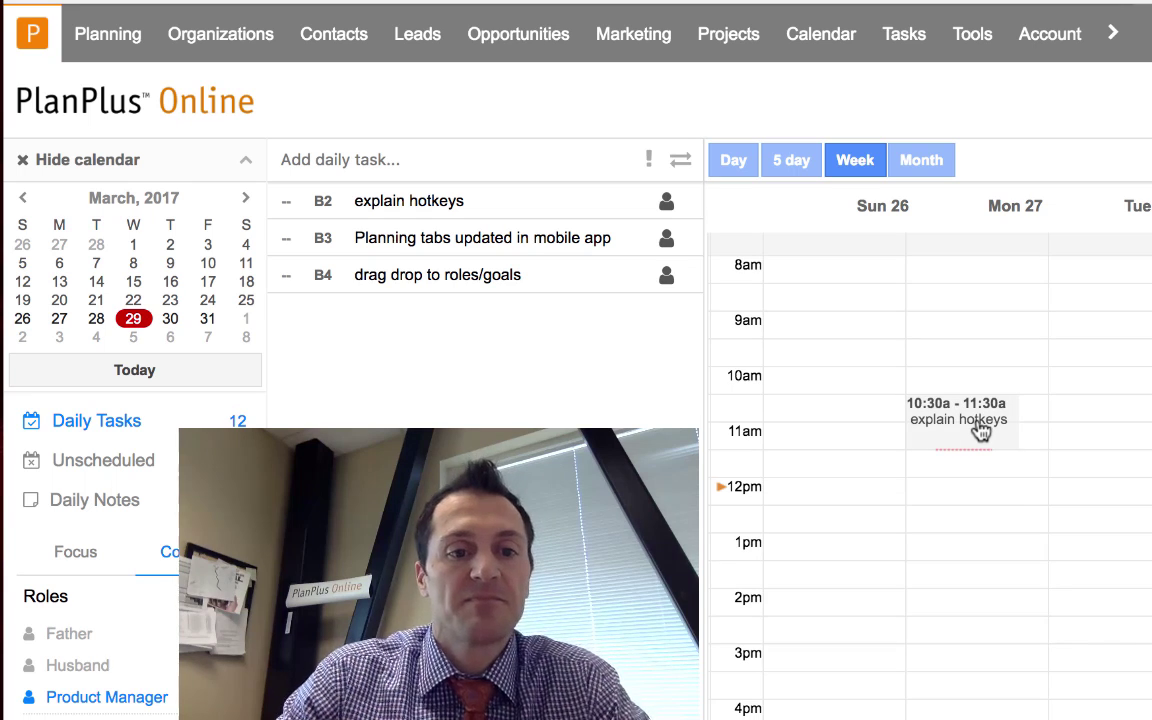
pyautogui.moveTo(980, 429)
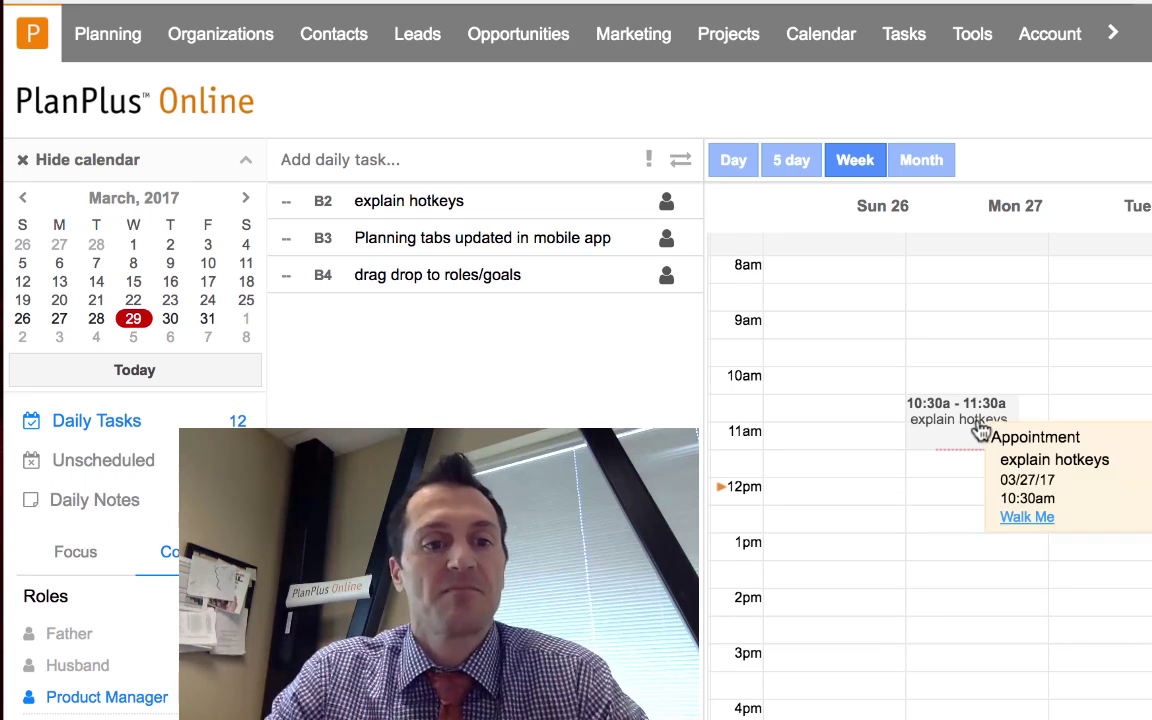
pyautogui.click(101, 500)
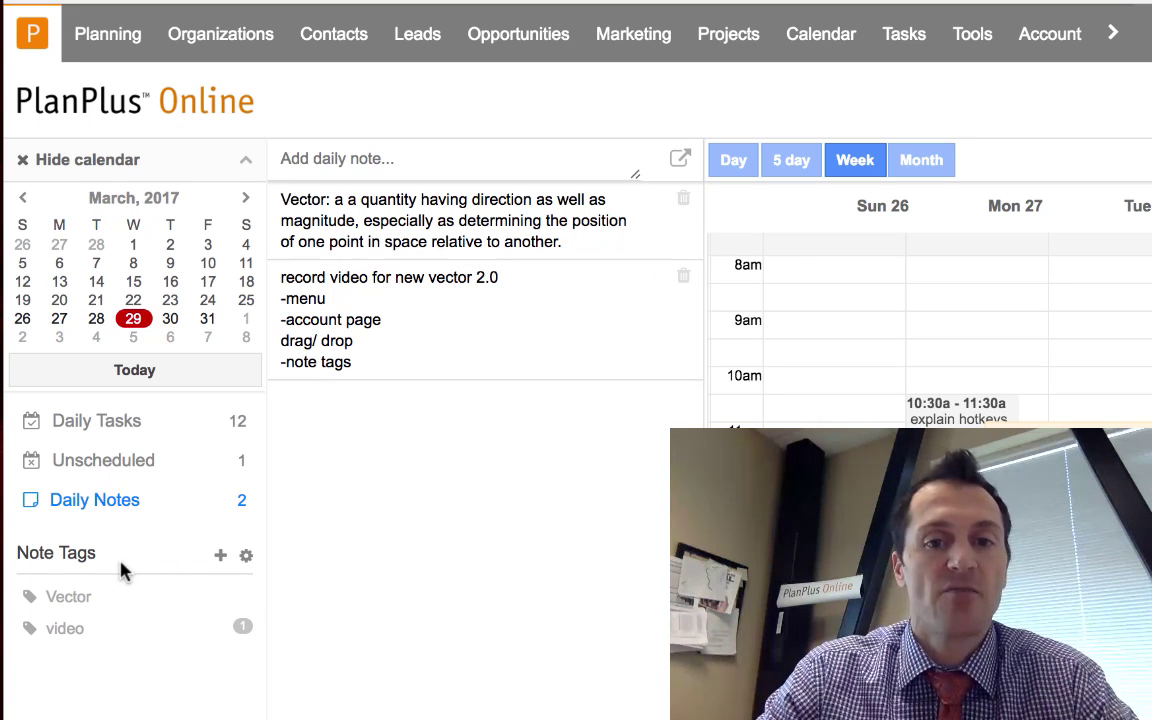
pyautogui.hotkey('shift', 'alt', 't')
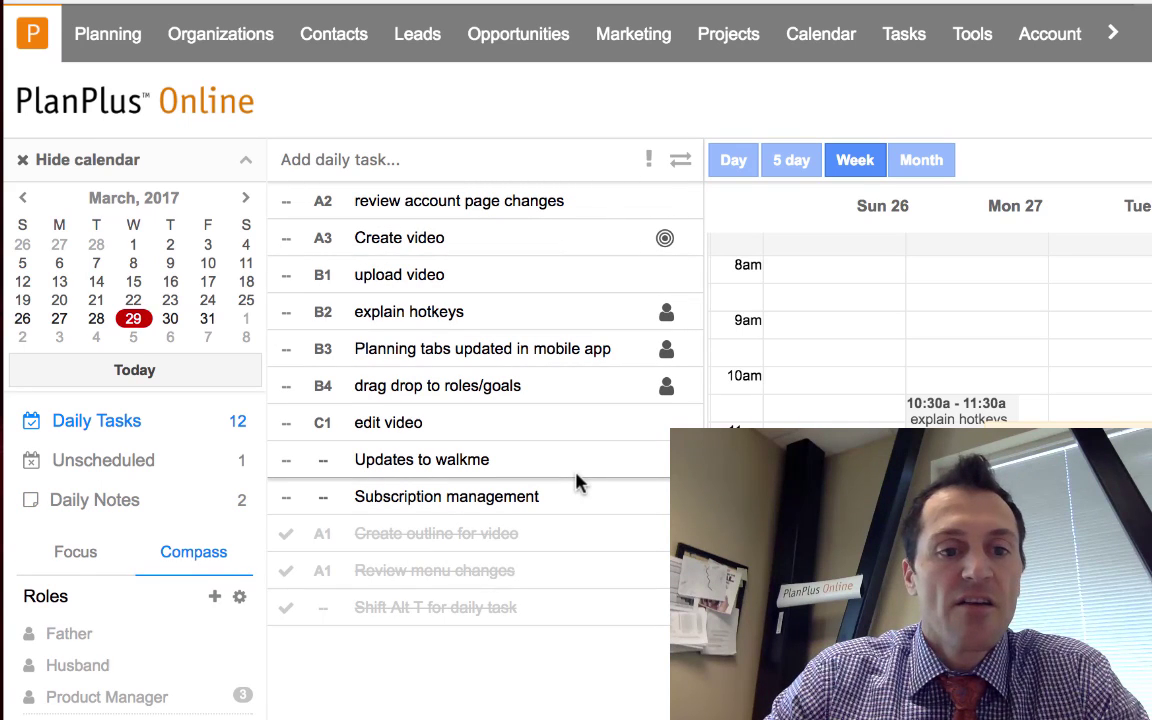
# - Open the account settings overview and search its settings for 'layout'
pyautogui.click(1050, 38)
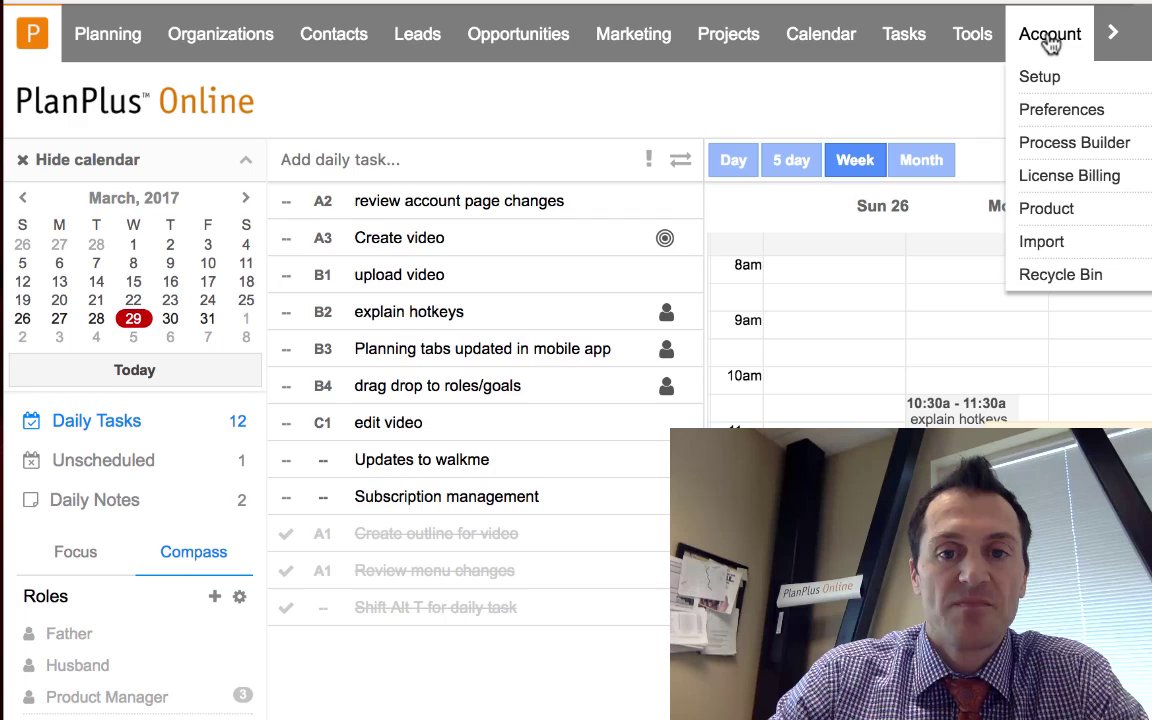
pyautogui.click(1050, 44)
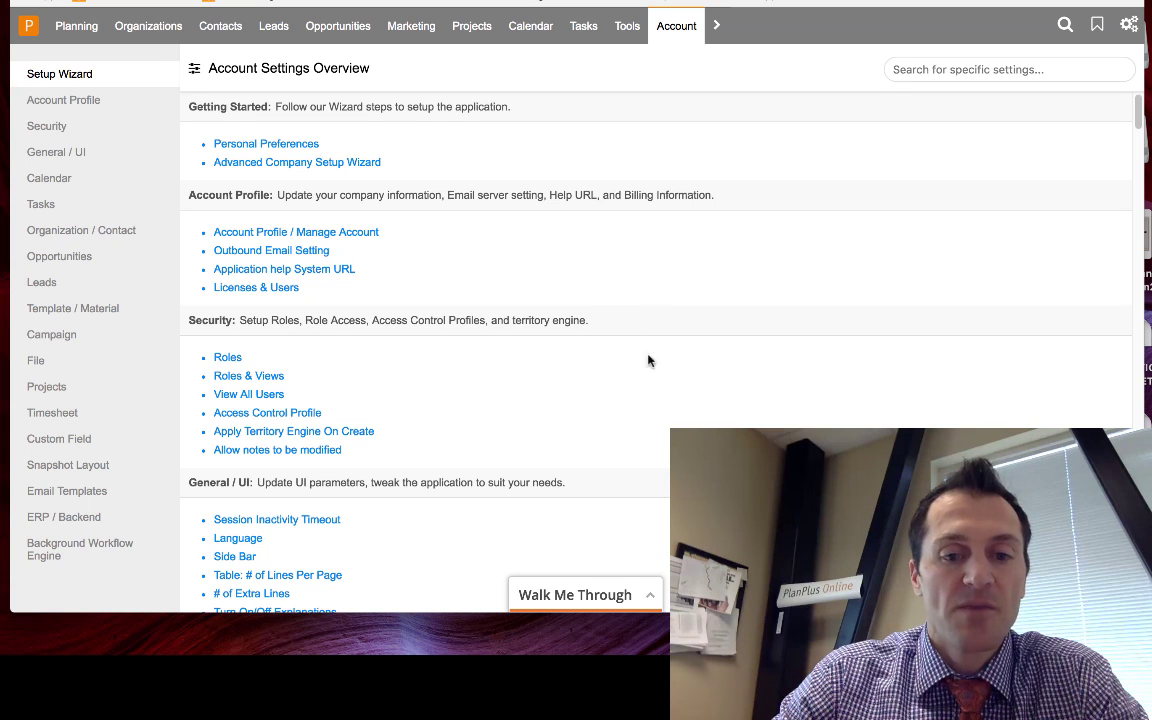
pyautogui.click(931, 69)
pyautogui.write('layout')
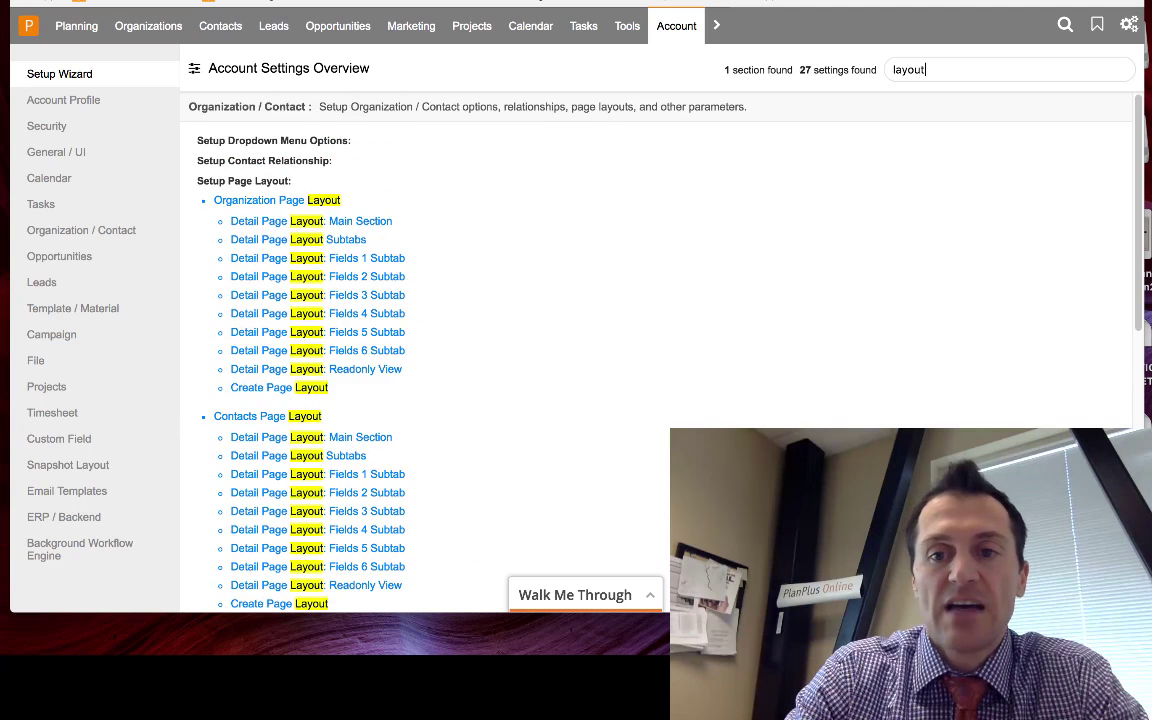
pyautogui.write('s')
pyautogui.press('BackSpace')
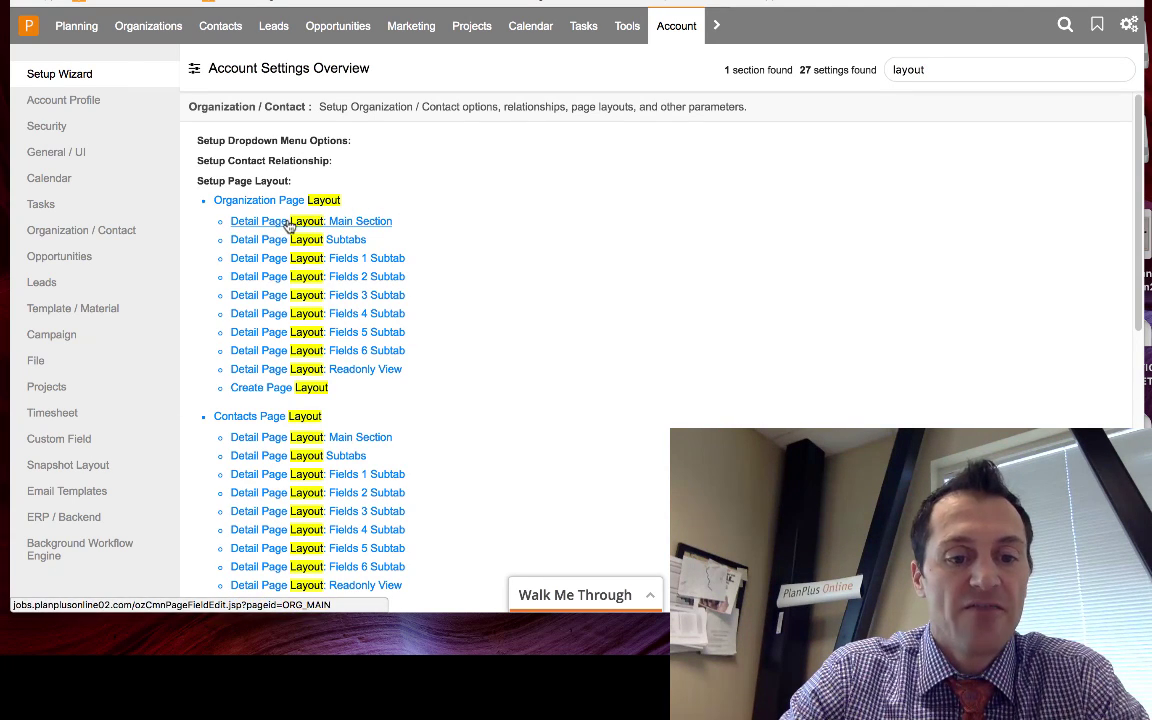
pyautogui.scroll(-3, 308, 312)
pyautogui.scroll(-1, 308, 312)
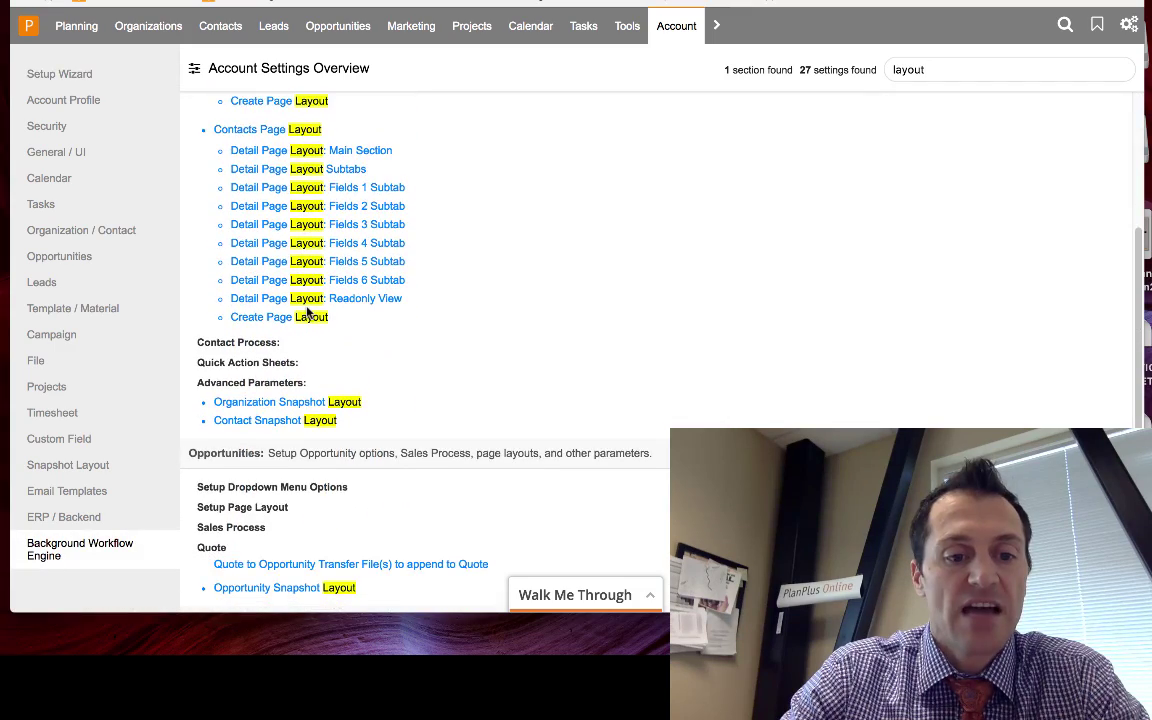
pyautogui.scroll(4, 308, 312)
# - Replace the settings search with 'custom fi', then clear the search box
pyautogui.click(941, 69)
pyautogui.press('BackSpace')
pyautogui.press('BackSpace')
pyautogui.press('BackSpace')
pyautogui.press('BackSpace')
pyautogui.press('BackSpace')
pyautogui.press('BackSpace')
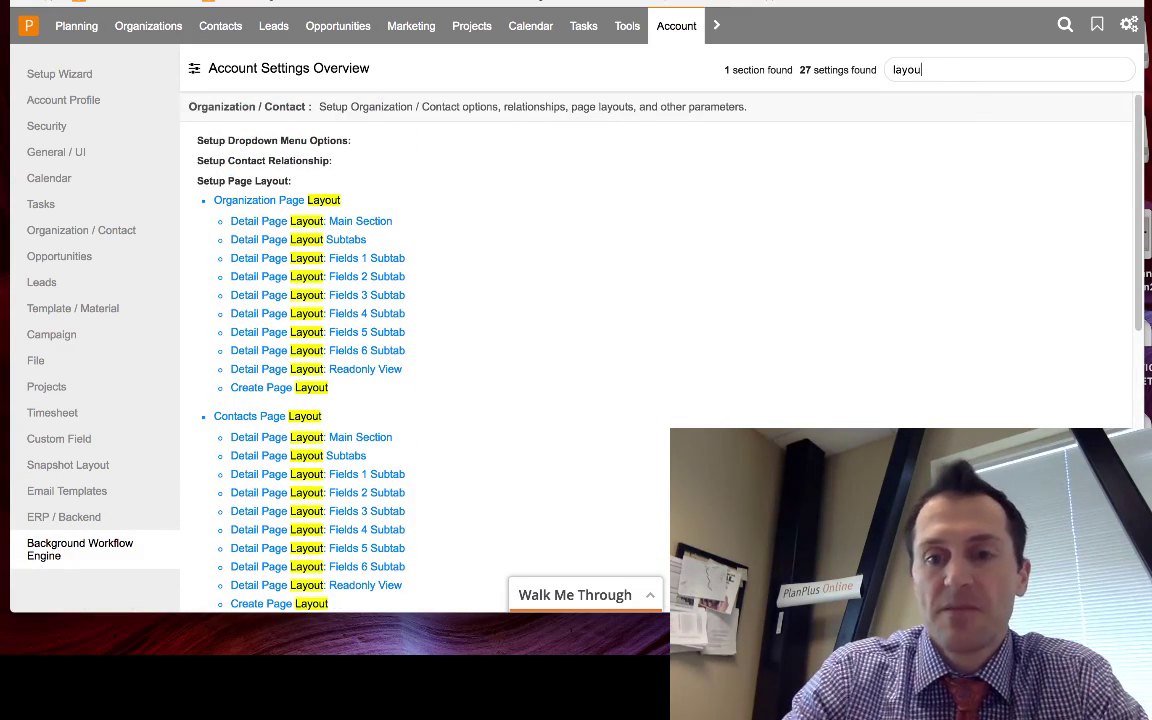
pyautogui.write('custom fi')
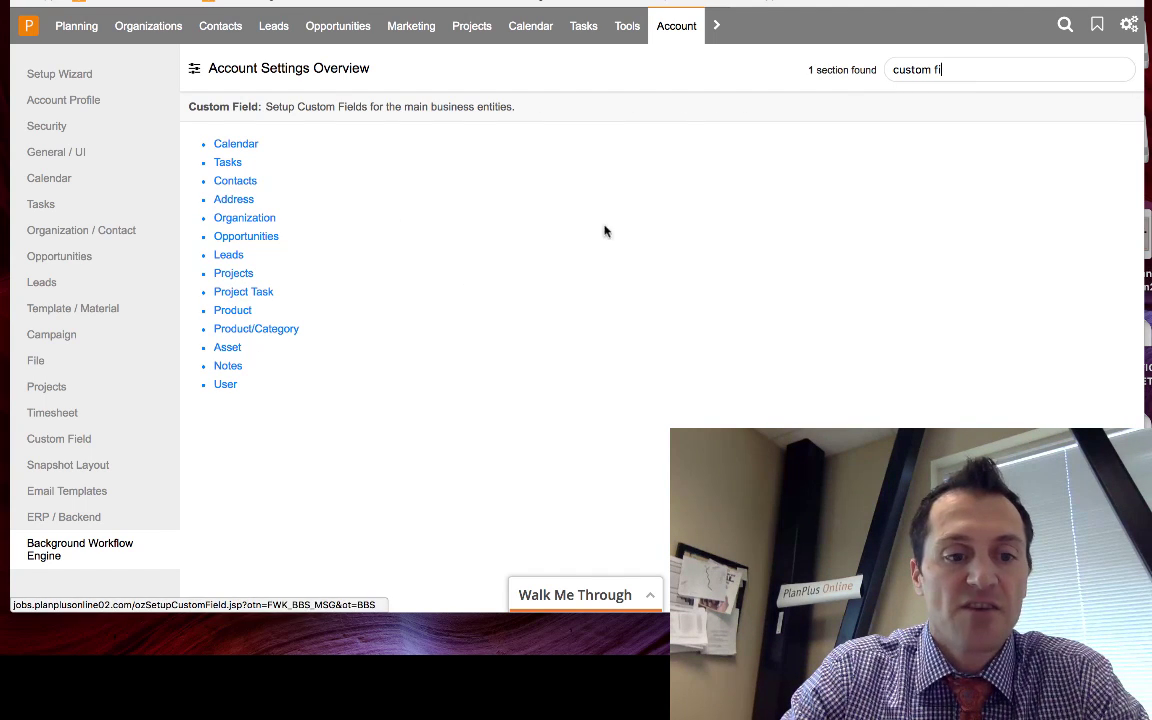
pyautogui.click(951, 69)
pyautogui.click(1128, 26)
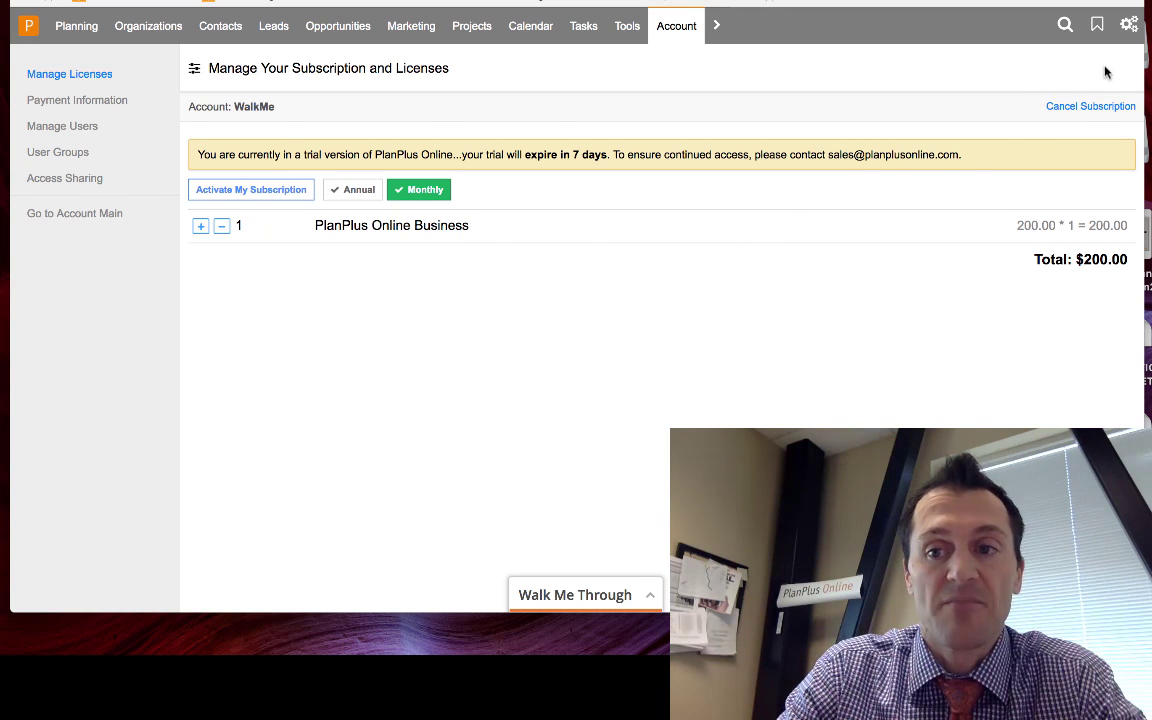
# - Return from the subscription page to the Planning page with Alt+Shift+P
pyautogui.hotkey('alt', 'shift', 'p')
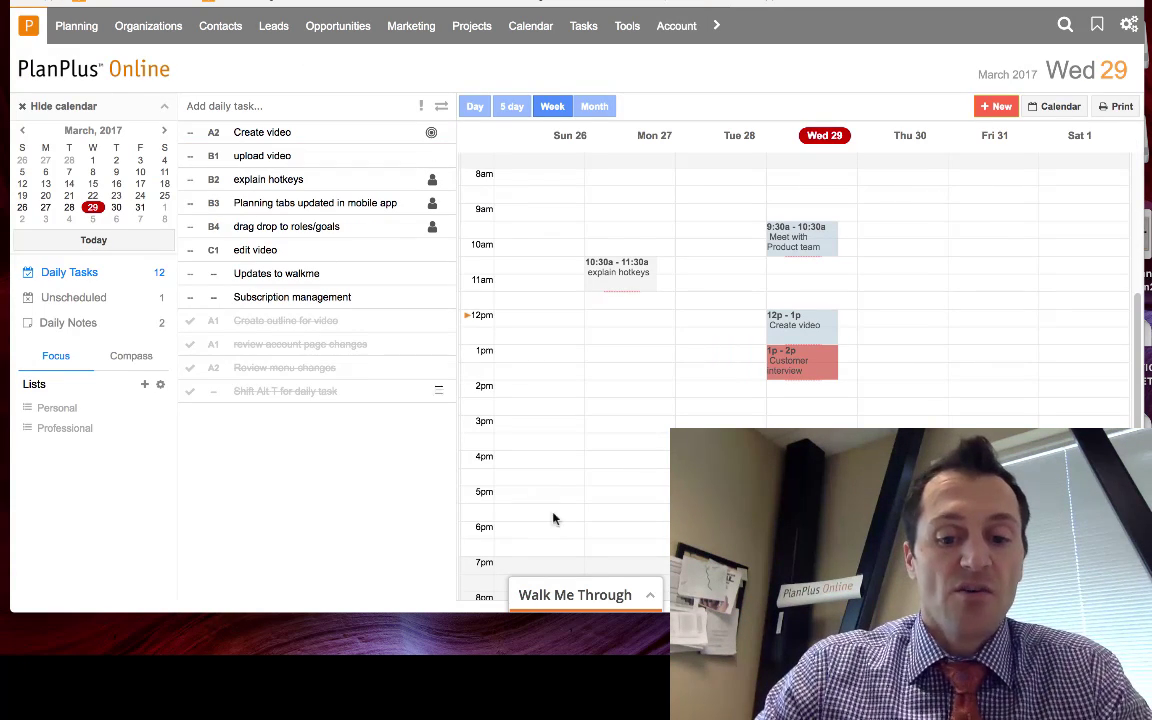
# - Start the Initial Account Setup tour from the help panel, advance to the next tip, then dismiss it
pyautogui.click(649, 603)
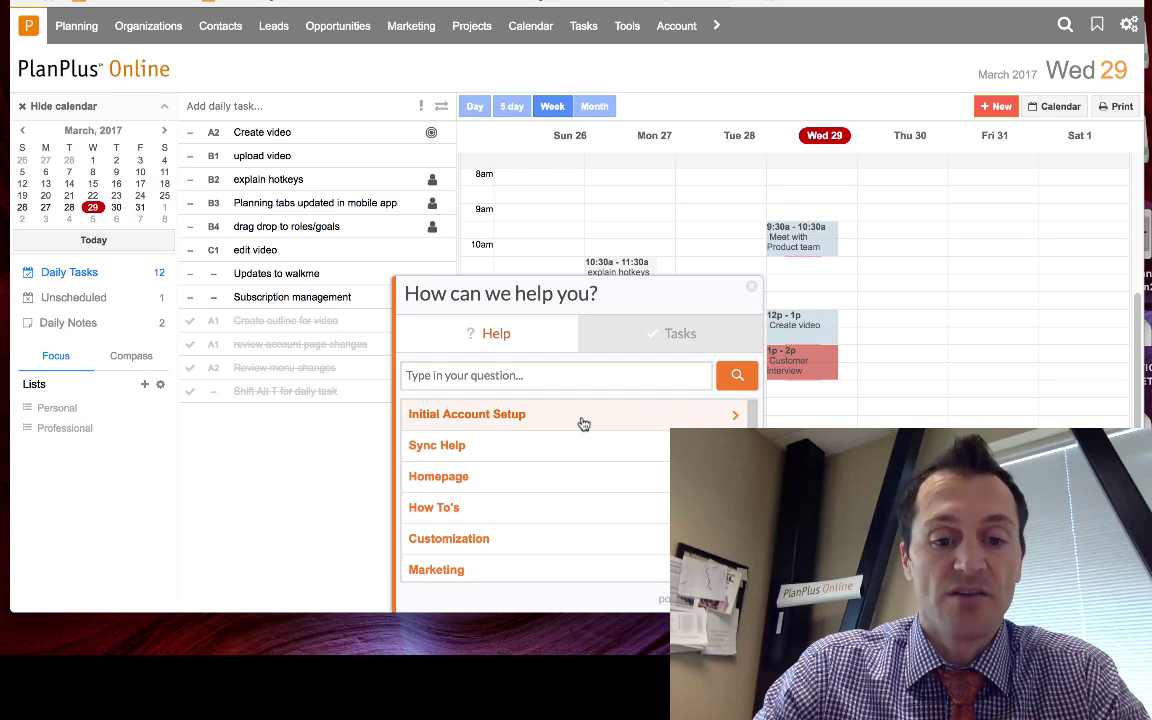
pyautogui.click(584, 424)
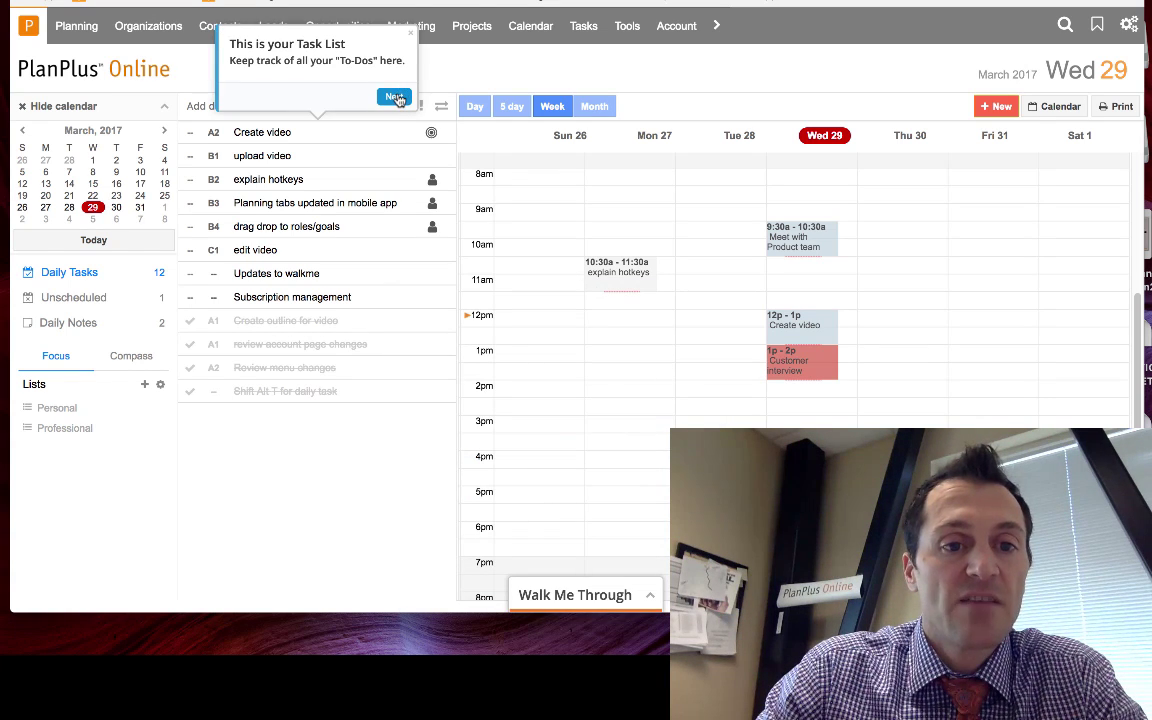
pyautogui.click(395, 97)
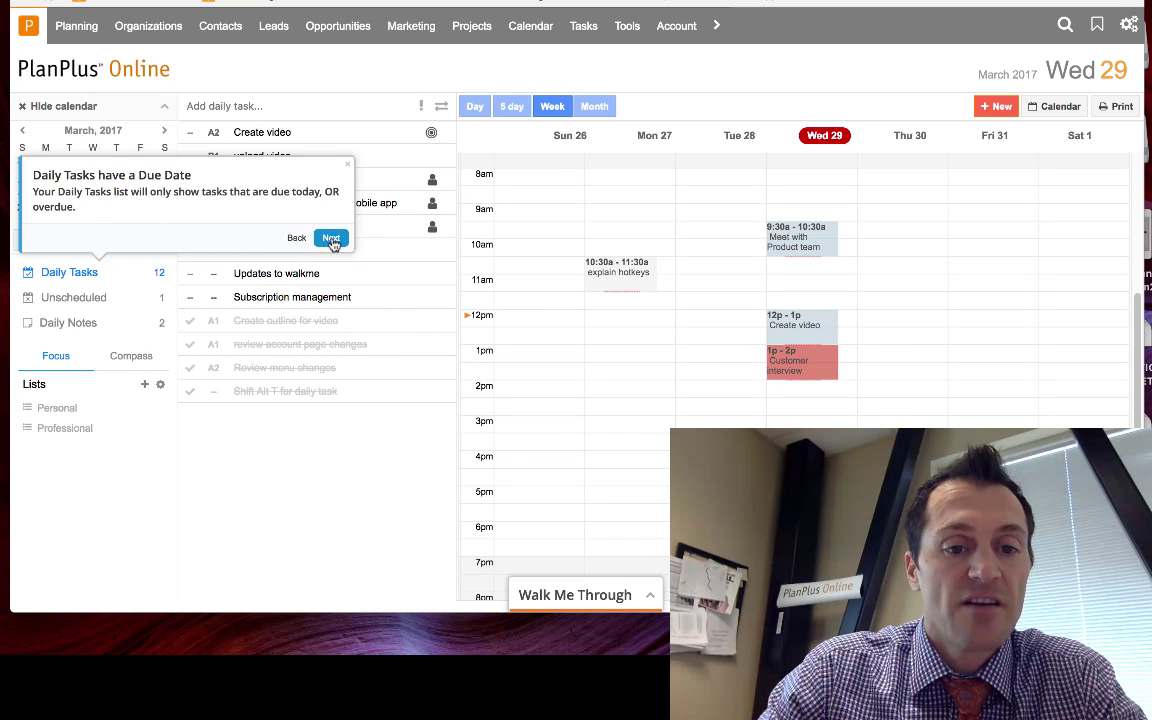
pyautogui.press('Escape')
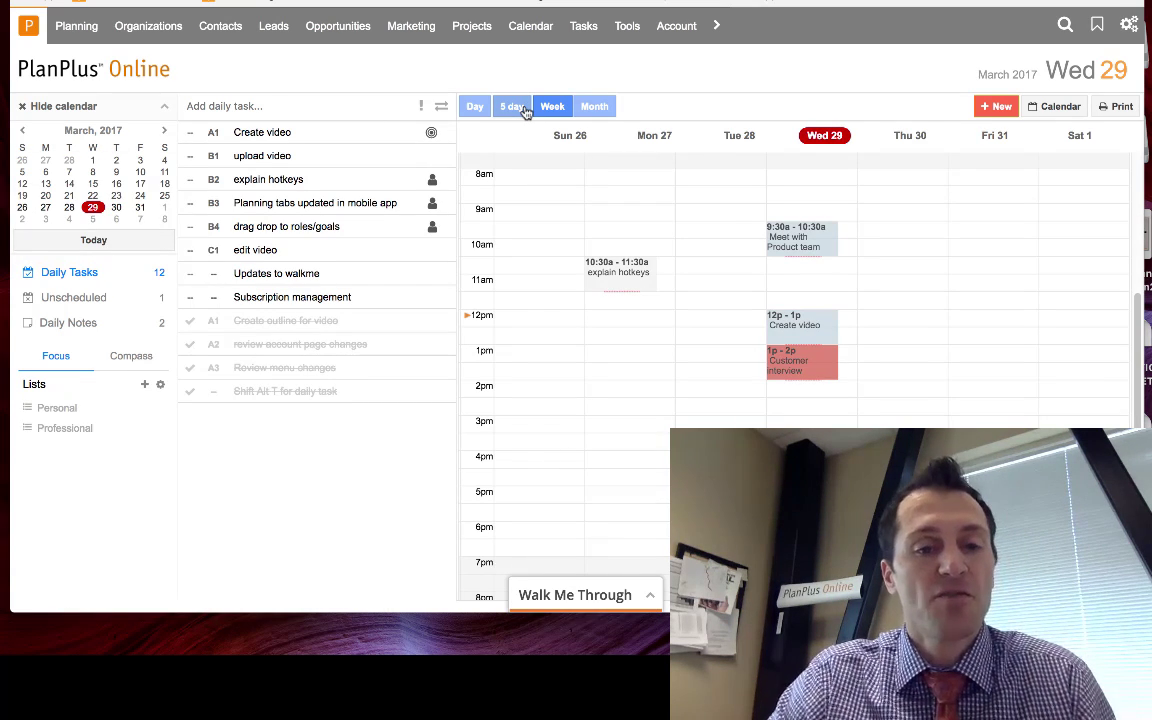